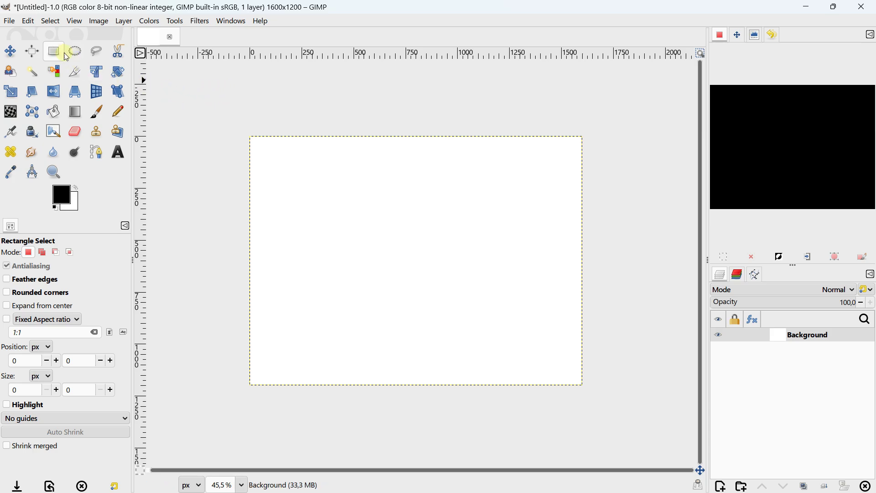
click(8, 21)
mouse_move(28, 26)
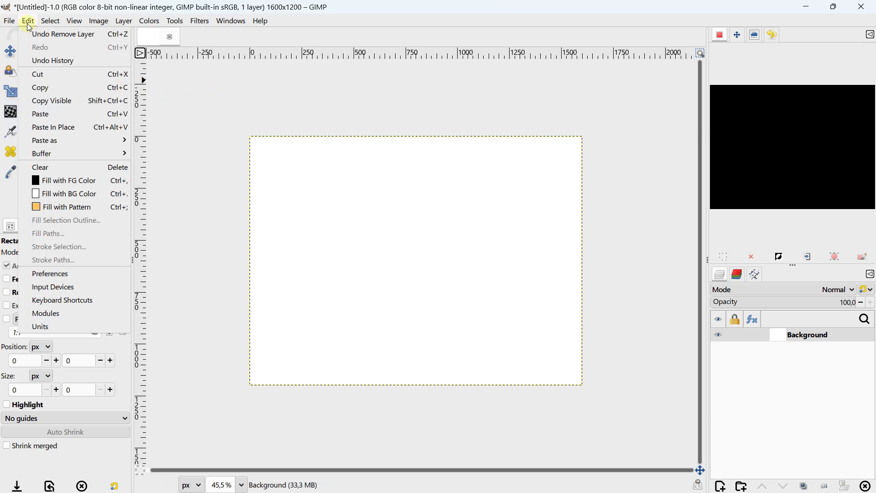
mouse_move(254, 25)
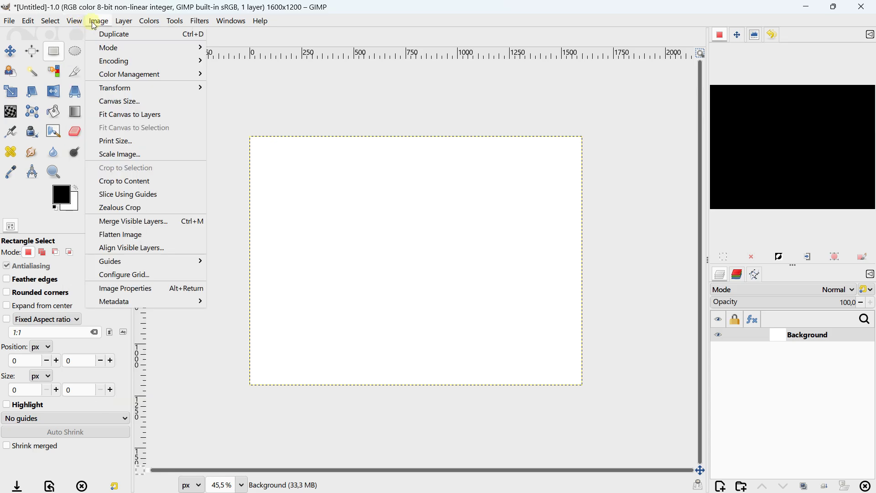
mouse_move(126, 25)
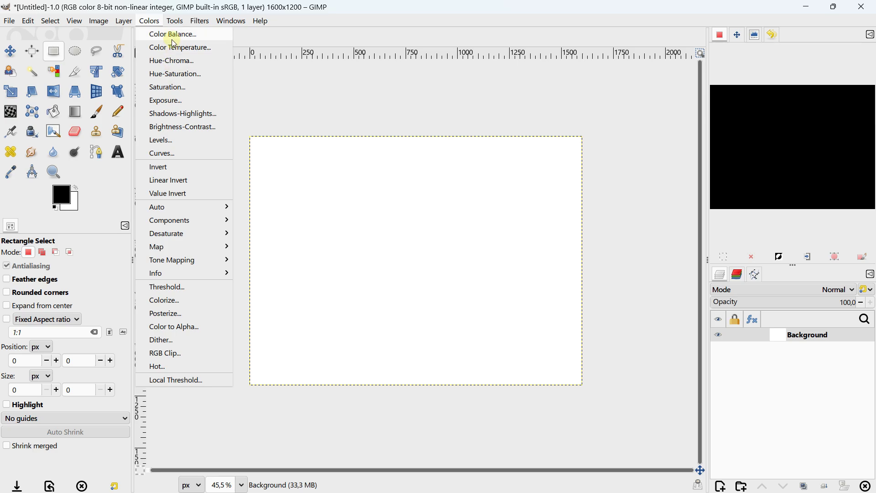
mouse_move(174, 26)
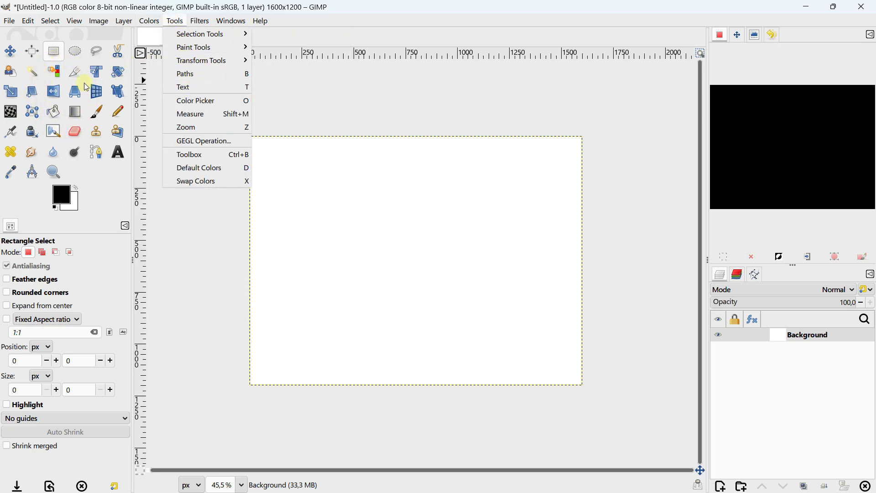
mouse_move(201, 25)
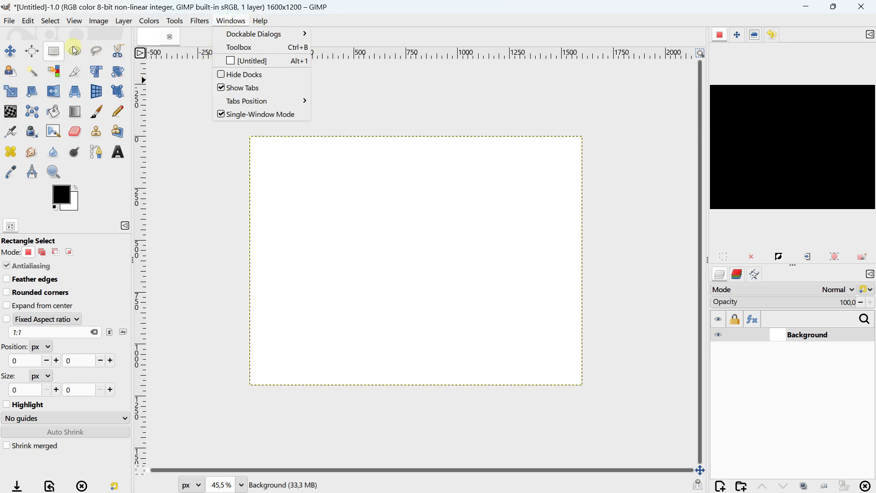
Step: Open the Preferences and examine the Interface, Theme, Icon Theme and Toolbox settings, closing them without changing anything
click(29, 23)
click(31, 22)
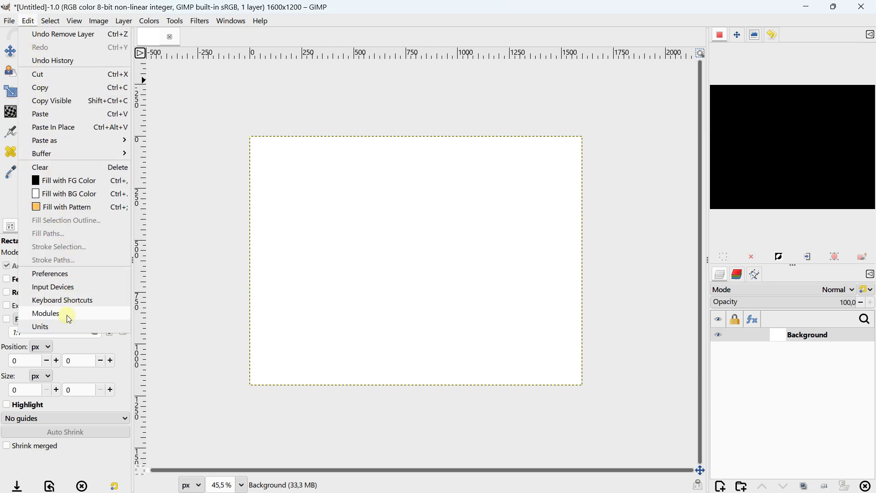
click(58, 273)
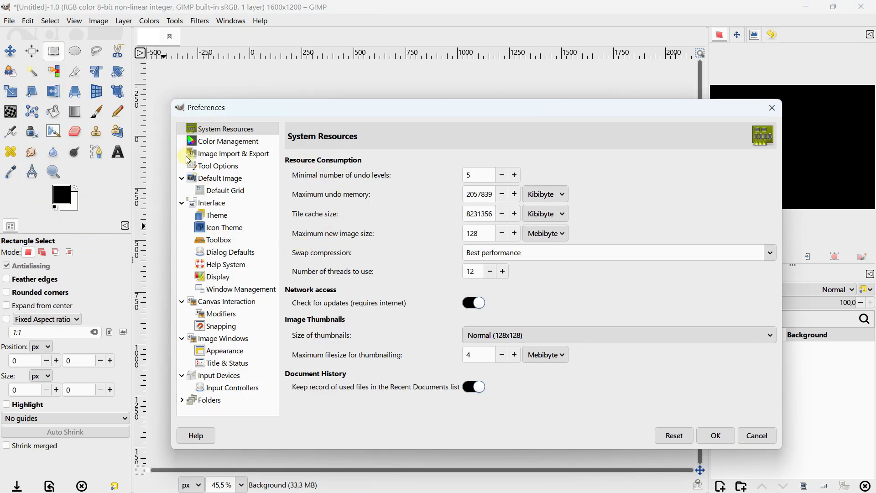
click(212, 202)
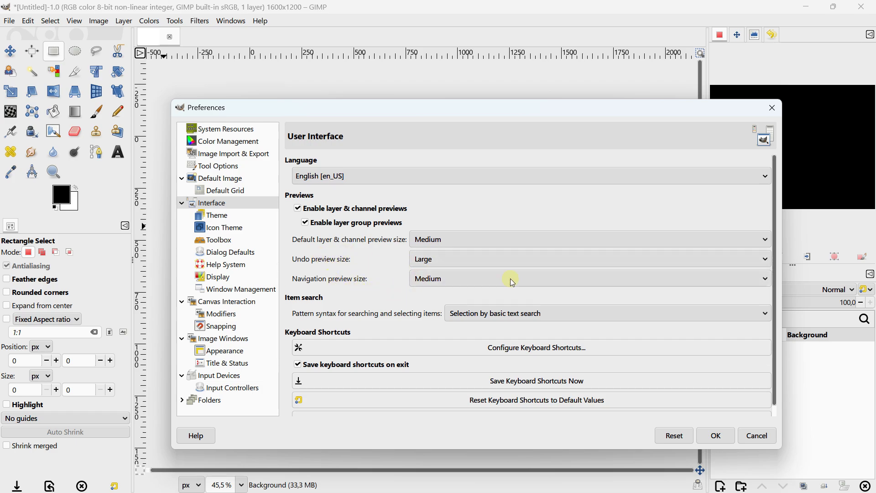
scroll(776, 242, down, 1)
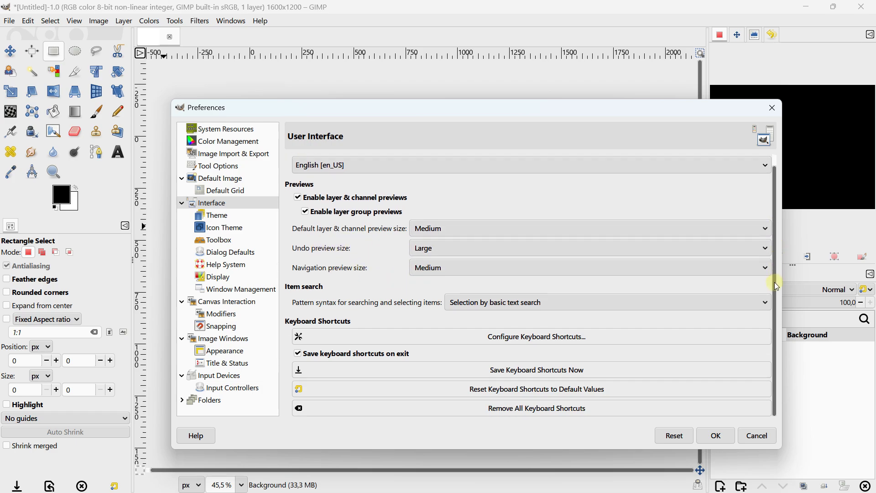
click(217, 215)
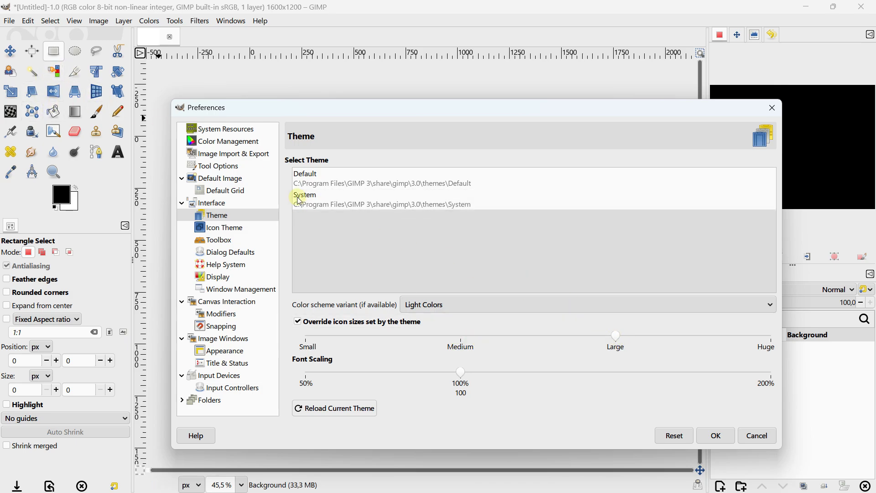
click(236, 227)
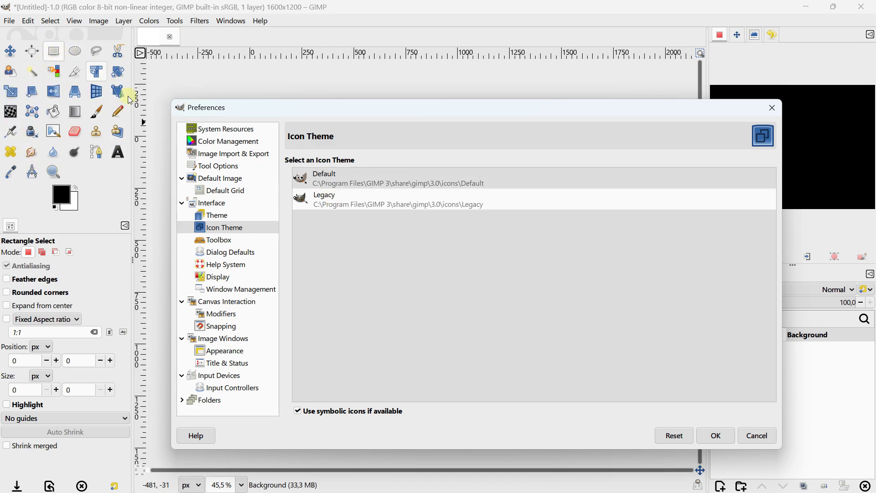
click(232, 242)
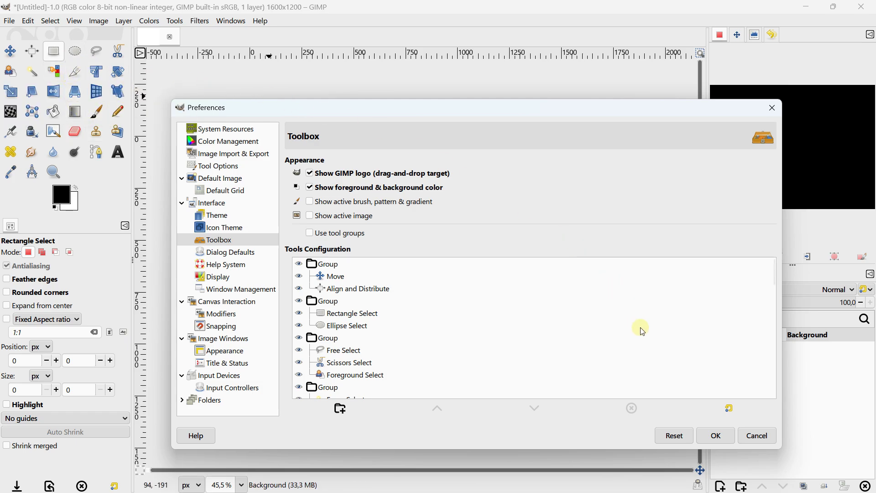
click(715, 436)
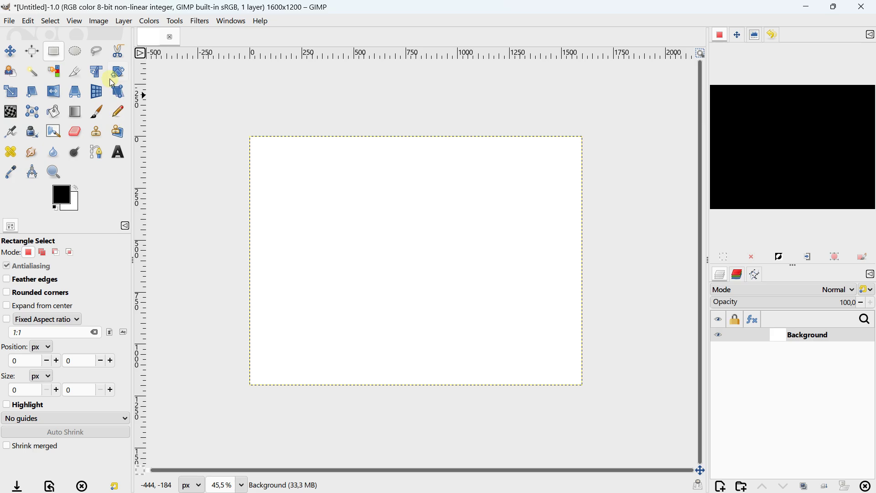
Step: Adjust the width of the toolbox dock and view the foreground color chooser, closing it without picking a color
mouse_move(133, 73)
mouse_down()
mouse_move(42, 73)
mouse_move(176, 78)
mouse_move(114, 78)
mouse_move(132, 76)
mouse_up()
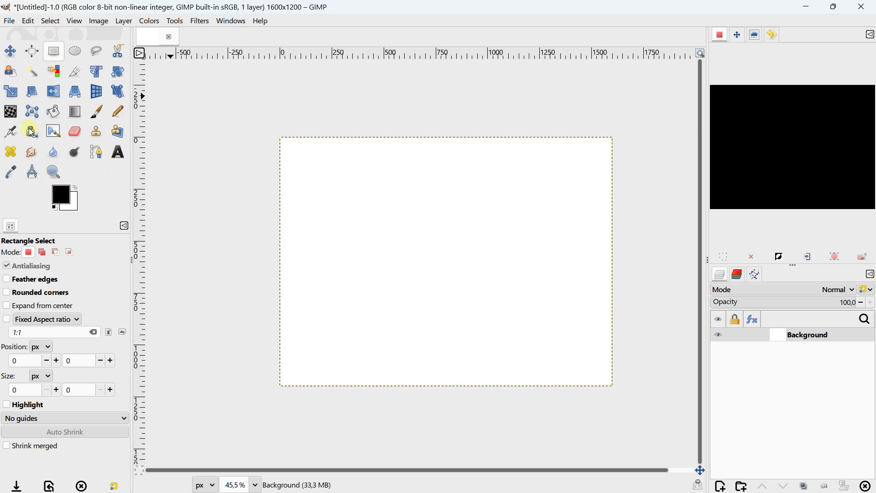
click(62, 198)
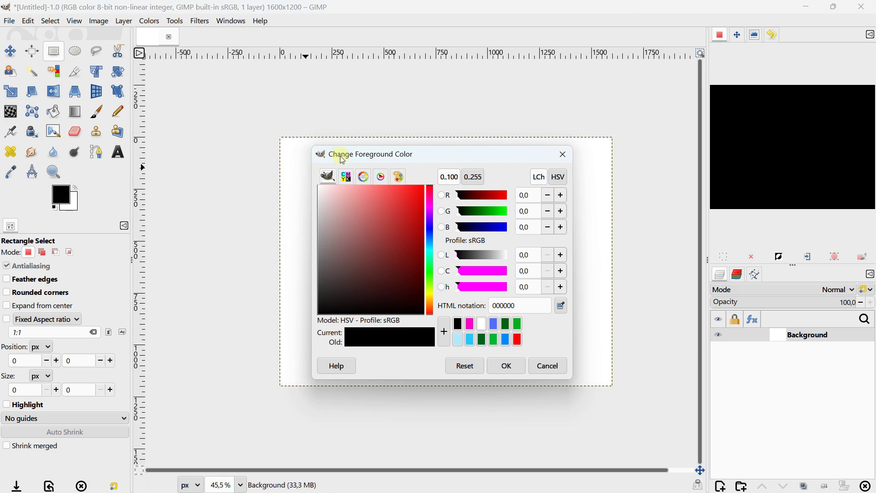
drag(342, 157, 336, 117)
click(565, 117)
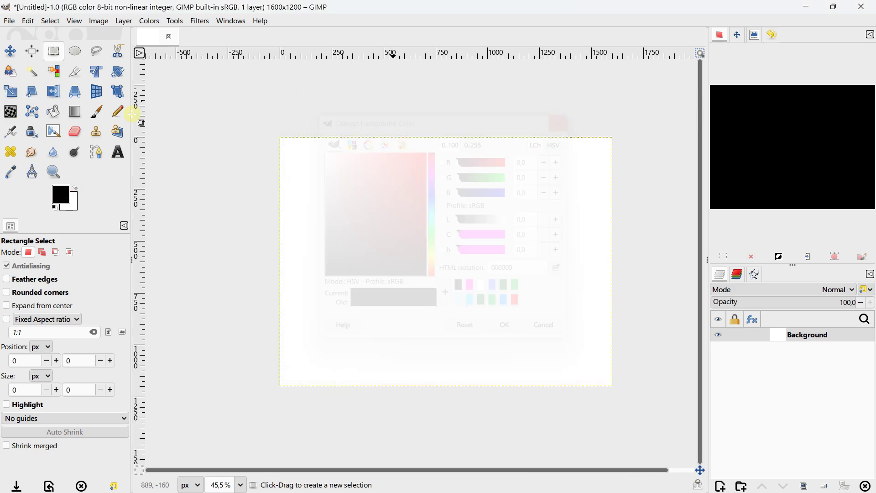
Step: Set the background color to red
click(70, 203)
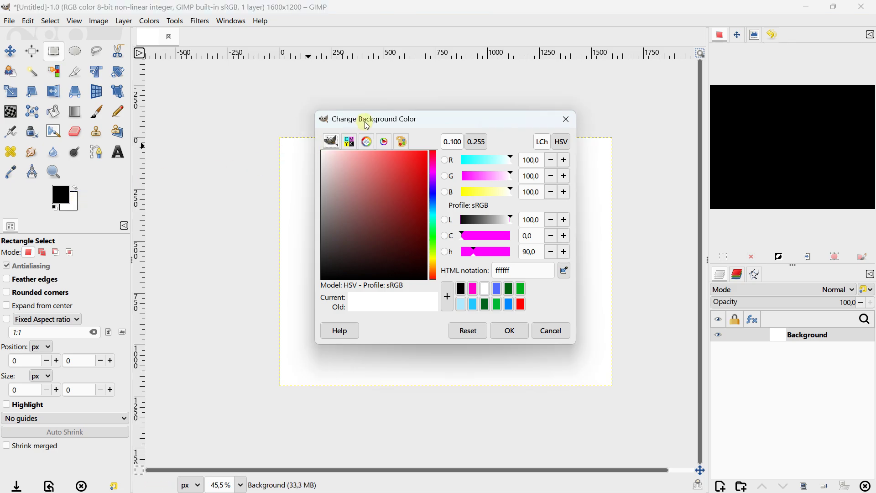
mouse_move(367, 125)
mouse_down()
mouse_move(344, 150)
mouse_move(367, 114)
mouse_move(374, 124)
mouse_up()
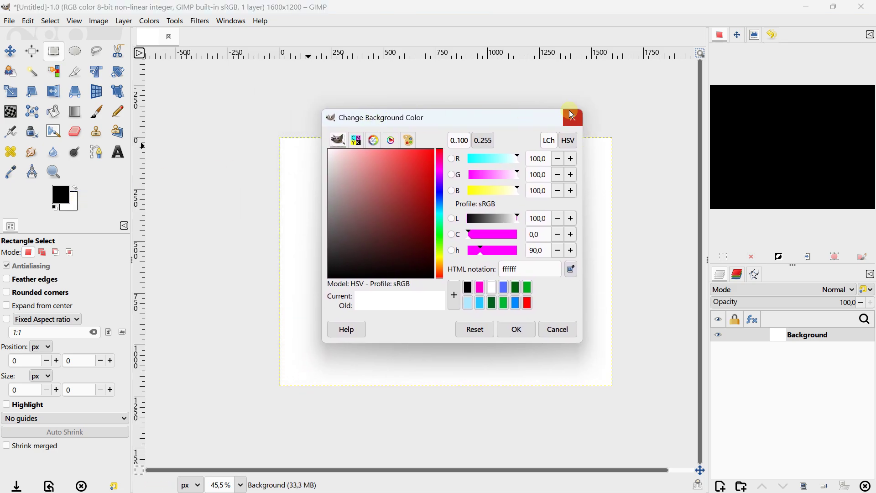
click(372, 176)
click(516, 329)
Step: Set the foreground color to bright cyan, HTML notation 00f4ff
click(65, 199)
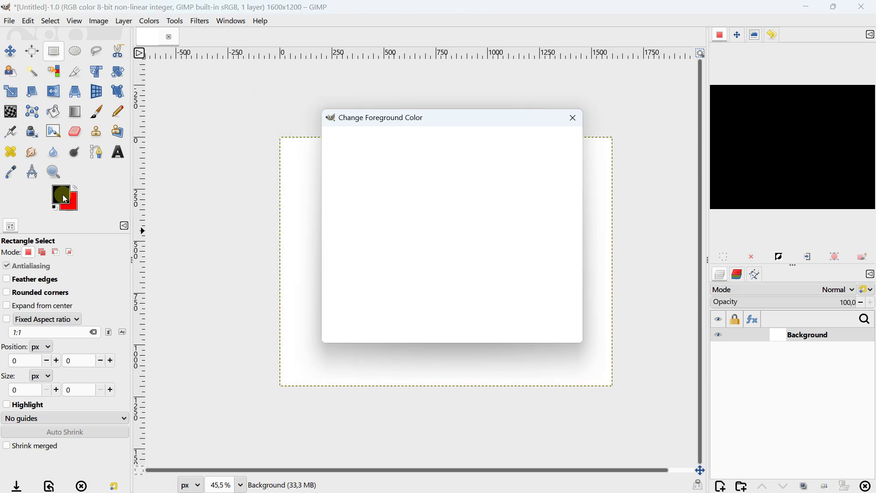
click(439, 210)
drag(426, 206, 449, 144)
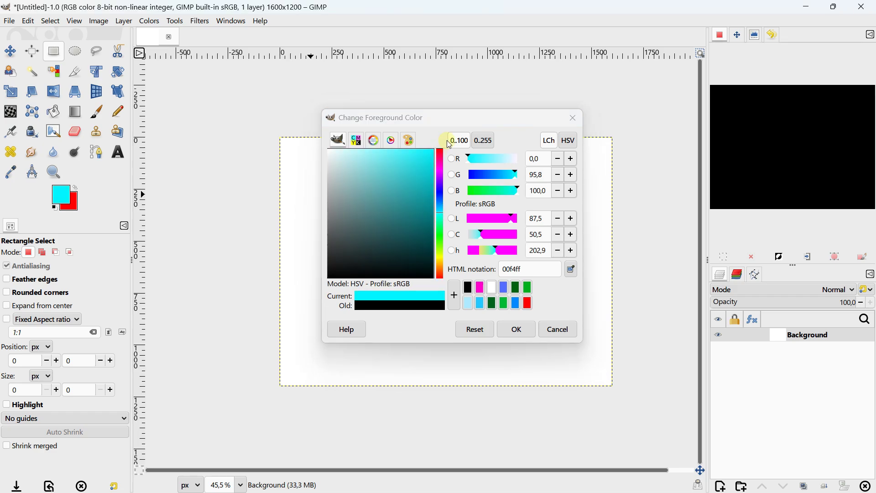
click(511, 329)
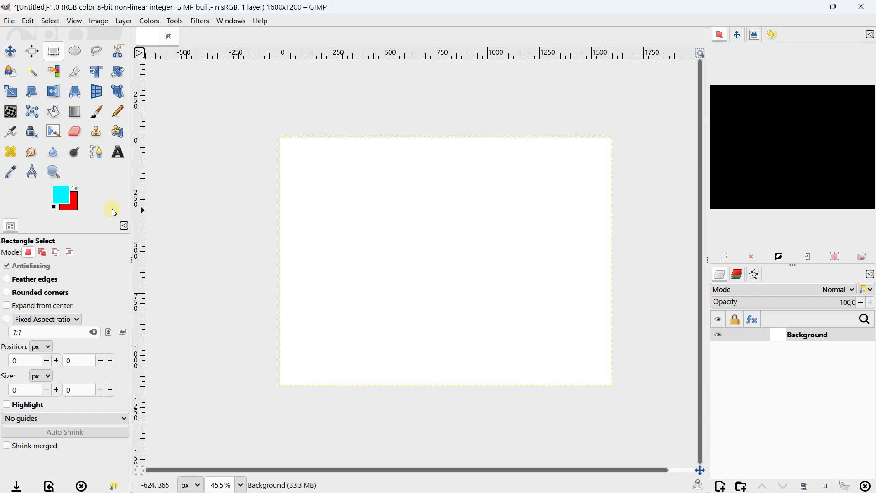
Step: Reset the foreground and background colors to default black and white, and swap them back and forth once
click(55, 208)
click(75, 187)
click(76, 189)
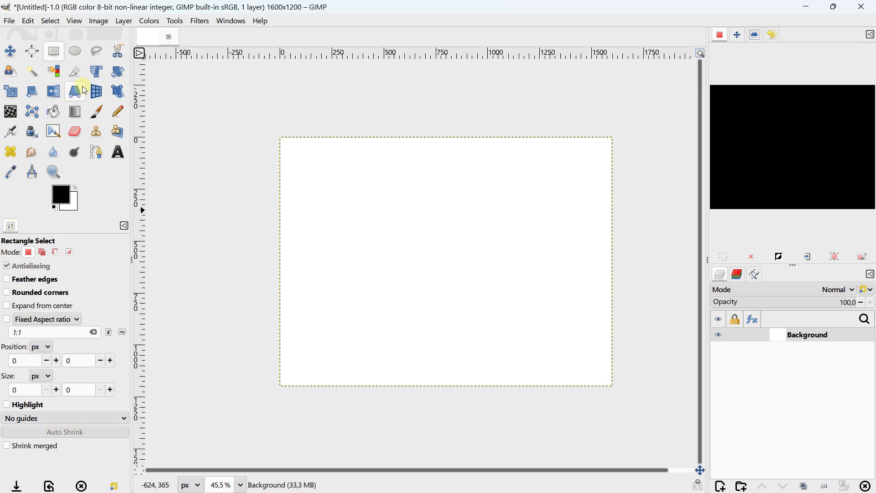
Step: View the tool options of the Rotate and Scale tools, and return to the Rectangle Select tool
click(122, 74)
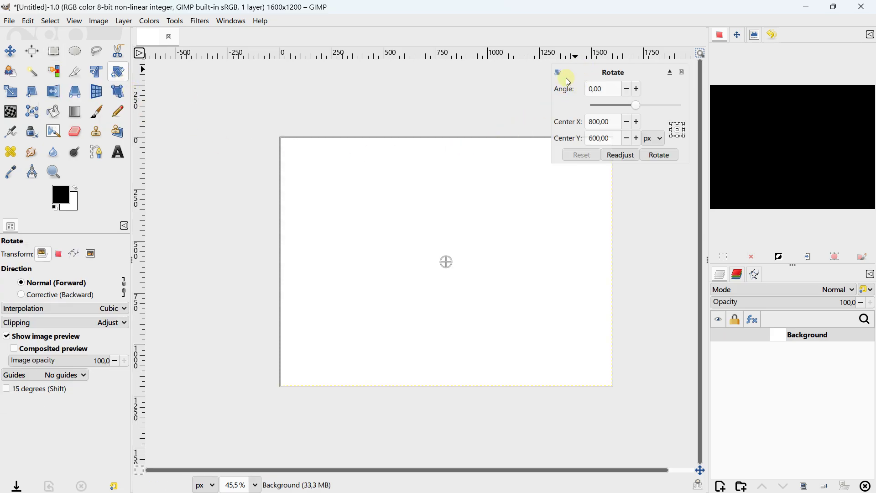
click(9, 94)
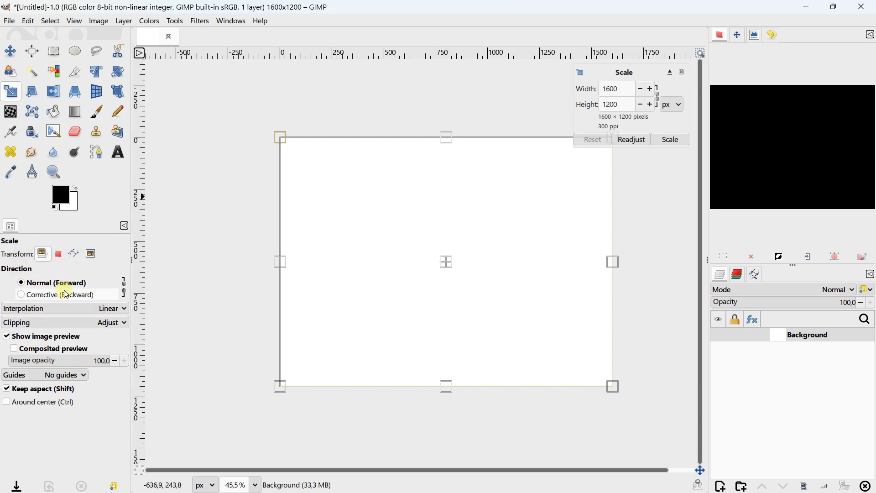
click(50, 54)
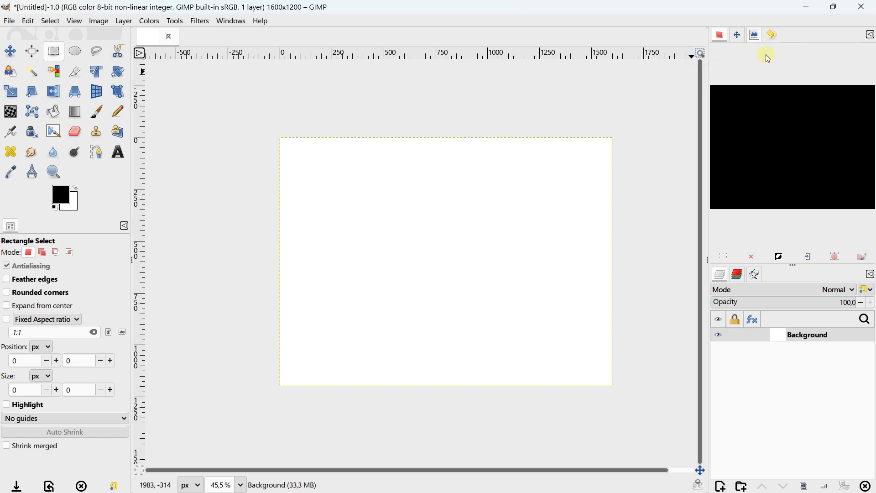
Step: Widen the dock containing the layers slightly and give its upper panel group more height
mouse_move(706, 65)
mouse_down()
mouse_move(643, 69)
mouse_move(707, 70)
mouse_up()
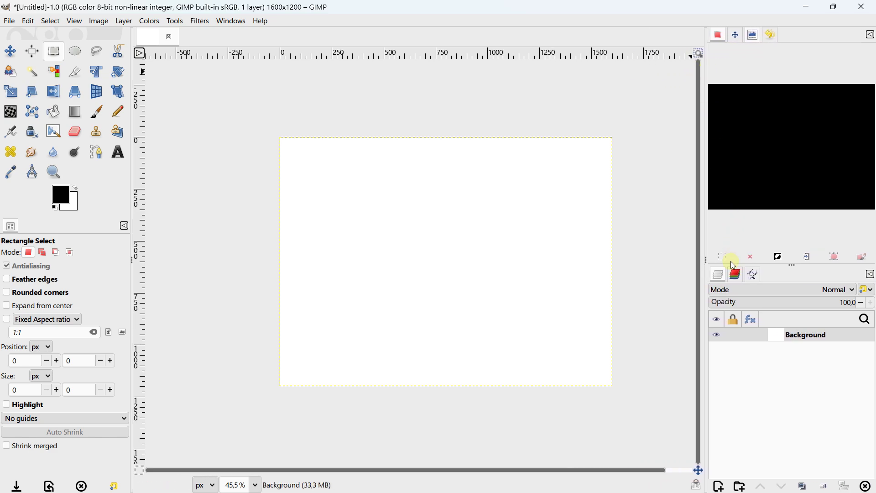
drag(783, 265, 785, 287)
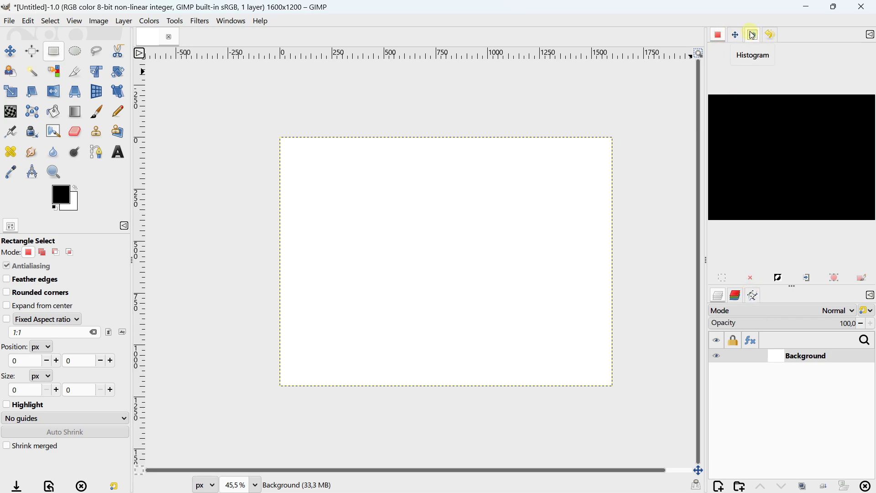
Step: Add the Colors and Palettes dockable dialogs to the panel group above the layers
click(240, 26)
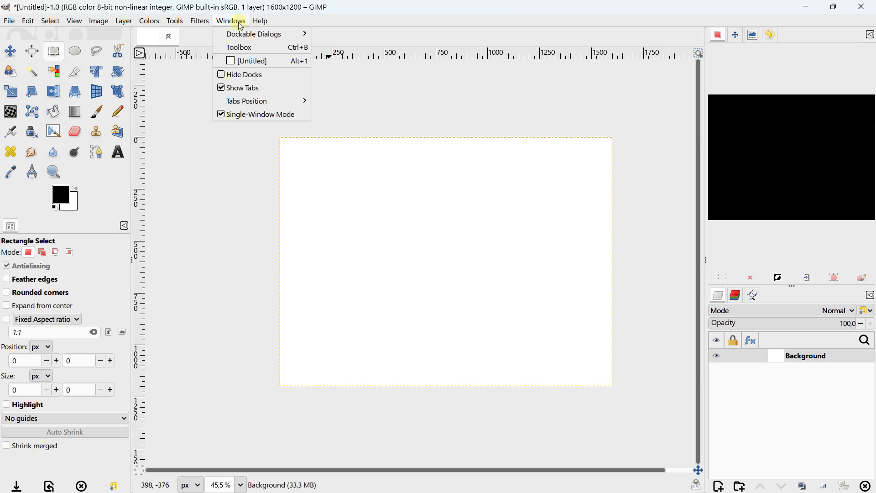
mouse_move(237, 34)
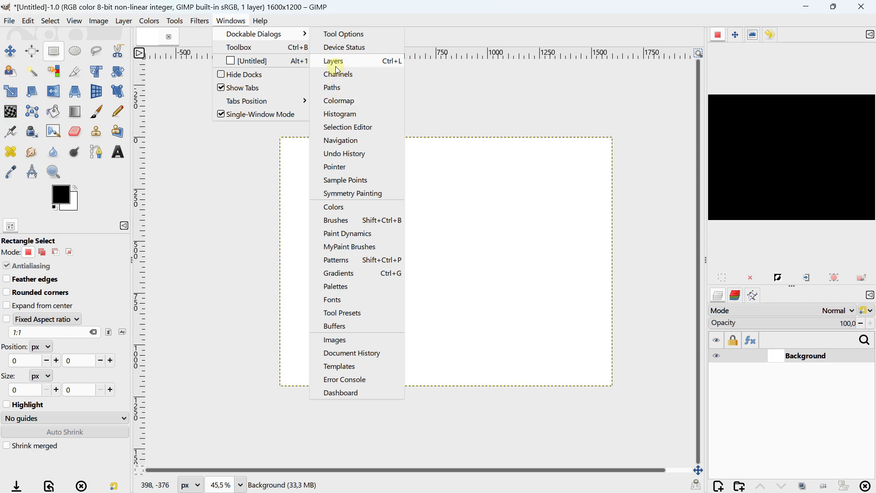
click(343, 207)
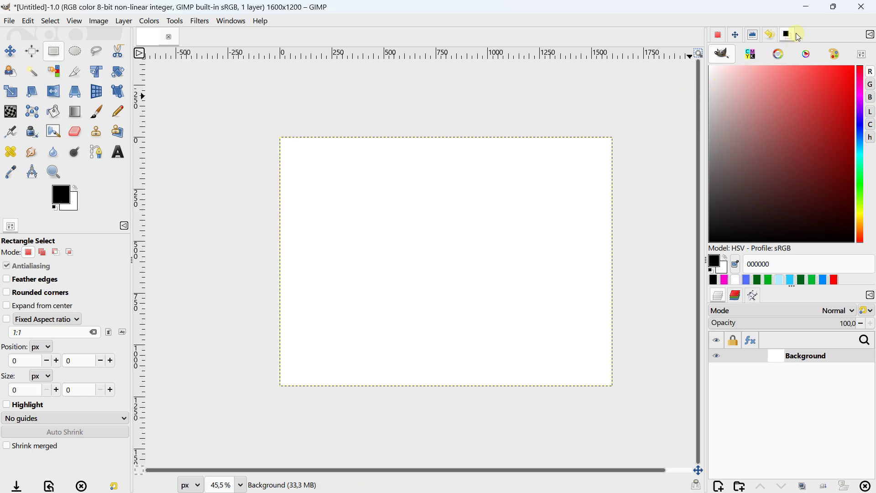
click(225, 24)
mouse_move(254, 34)
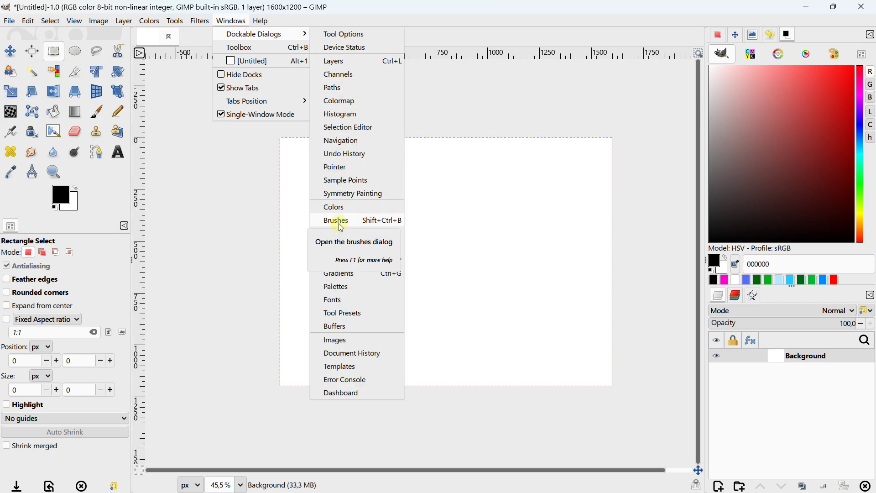
click(339, 287)
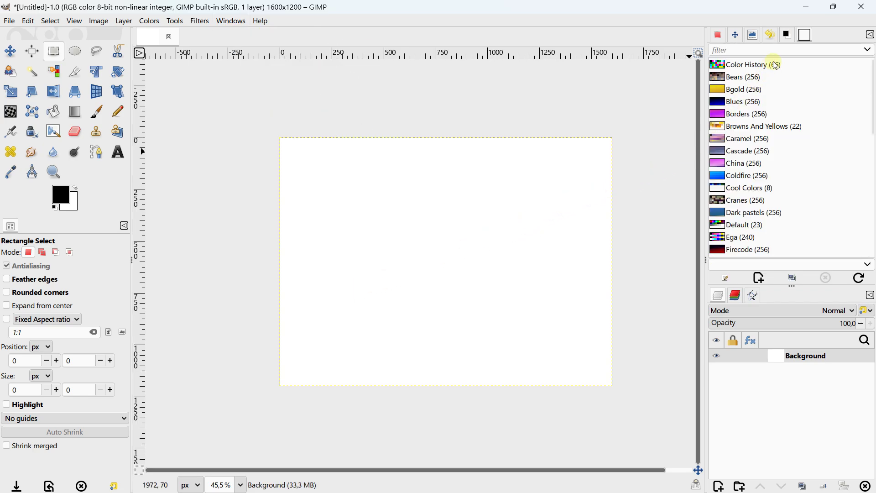
Step: Detach the Colors and Palettes dialogs from their dock into floating windows and reposition them over the canvas
click(788, 35)
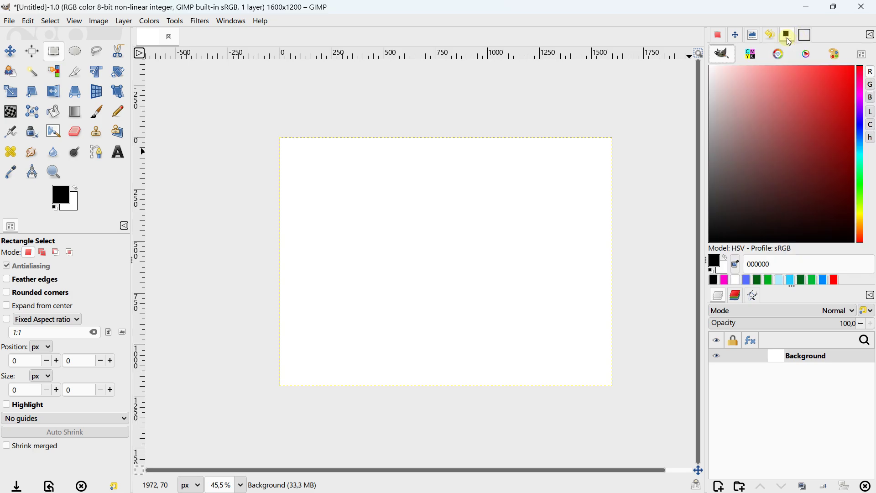
drag(789, 39, 769, 98)
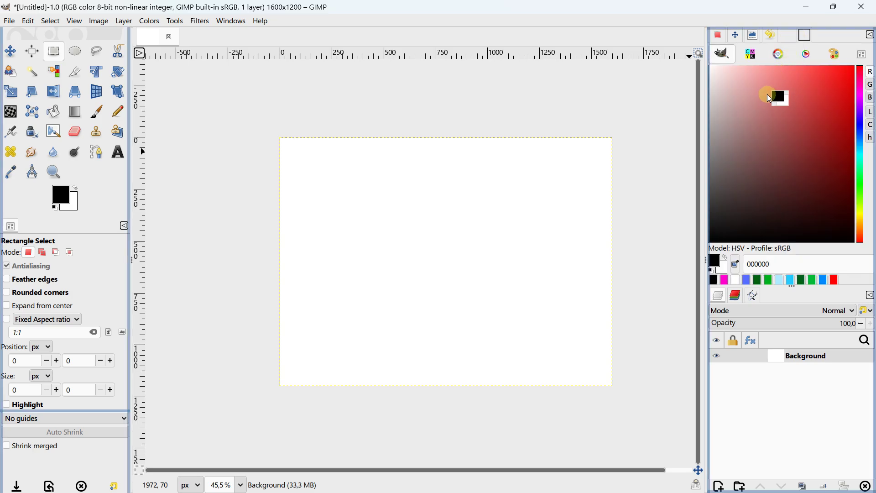
drag(450, 132, 372, 119)
drag(369, 67, 434, 121)
drag(787, 35, 235, 143)
drag(232, 88, 488, 104)
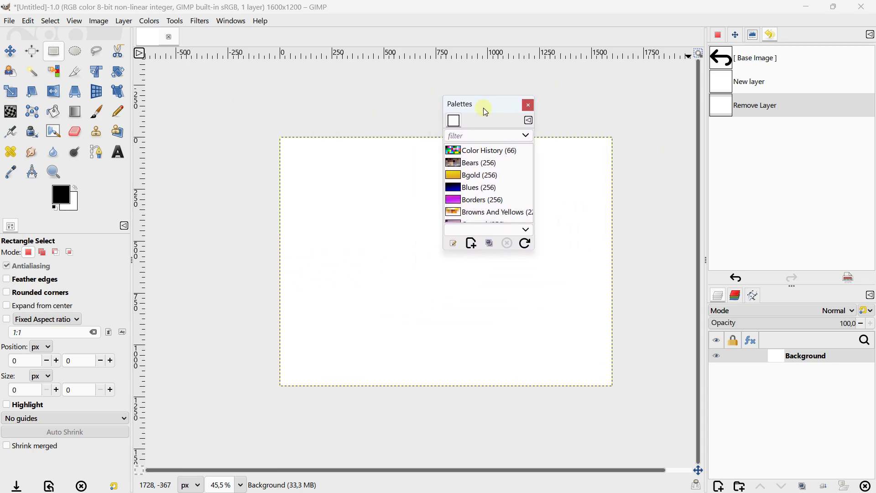
Step: Close the floating Palettes dialog and look through the Selection Editor, Navigation, Histogram and Undo History dialogs above the layers
click(529, 106)
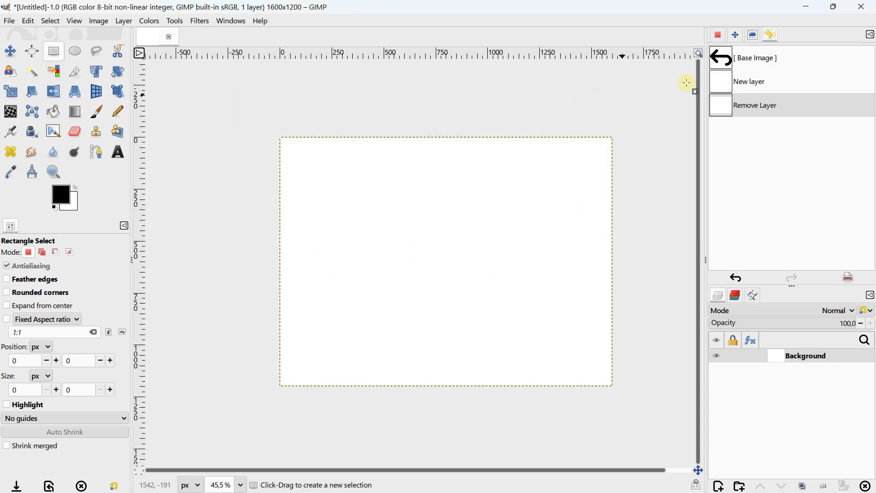
drag(770, 40, 755, 38)
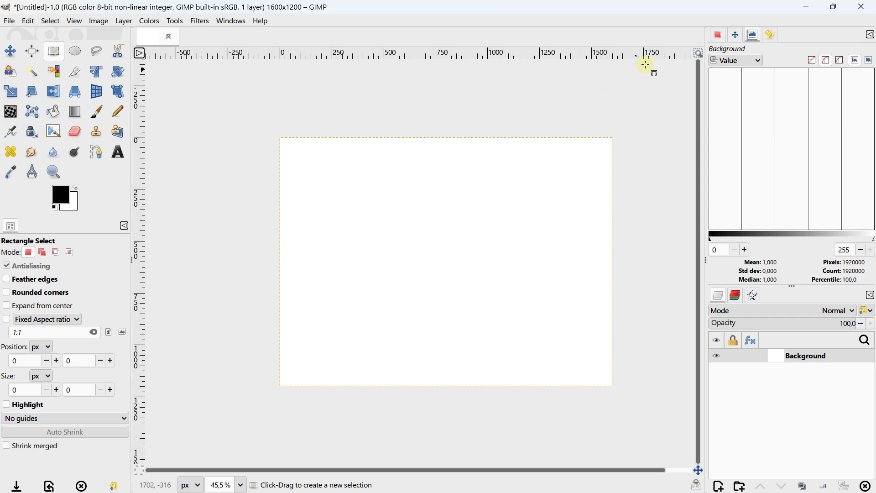
click(718, 36)
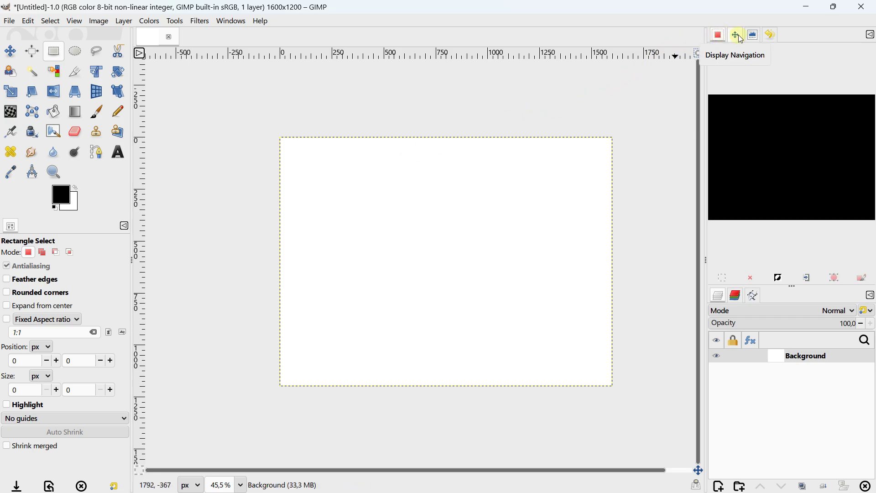
click(737, 35)
click(751, 36)
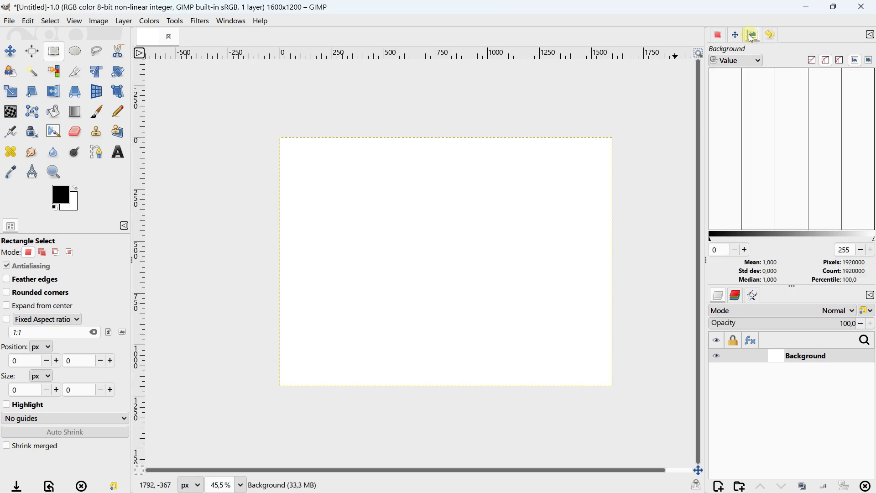
click(770, 36)
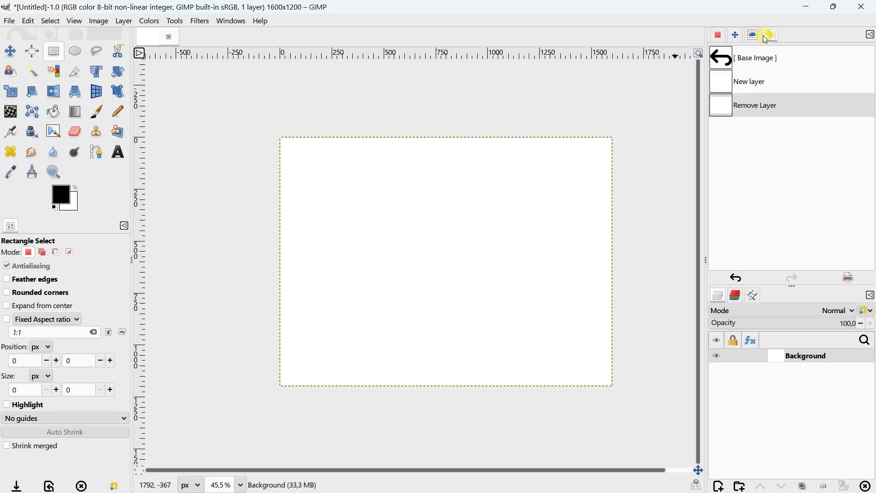
Step: Examine the list of dockable dialogs that can be added to the workspace
click(239, 21)
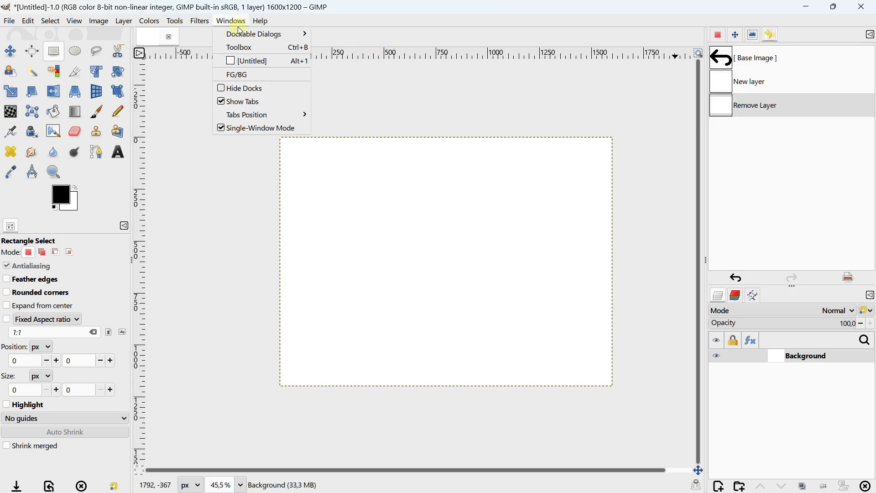
mouse_move(274, 34)
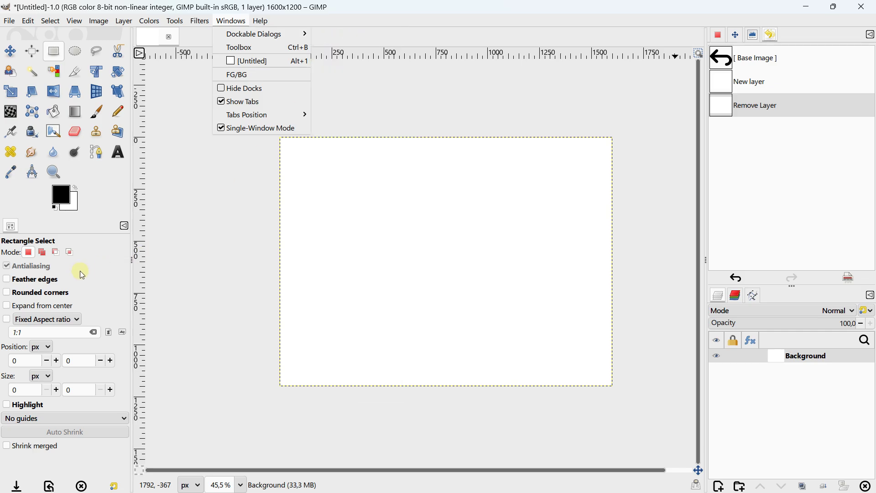
click(174, 188)
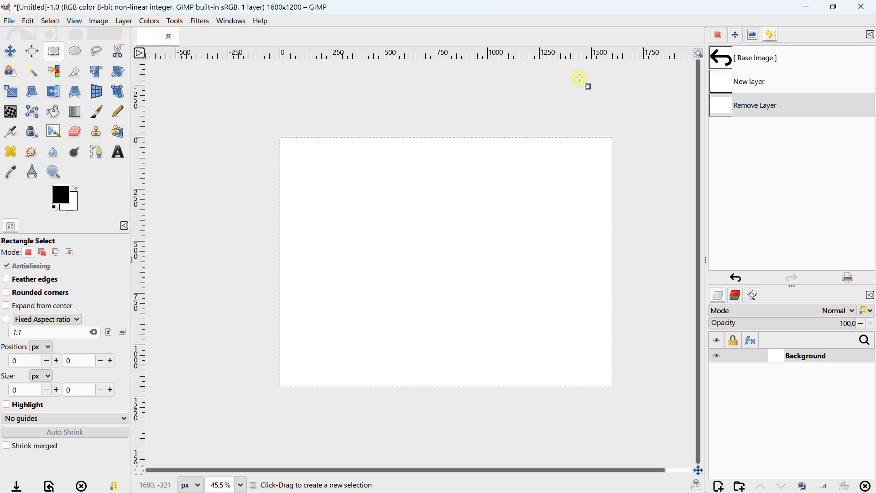
click(232, 21)
mouse_move(240, 40)
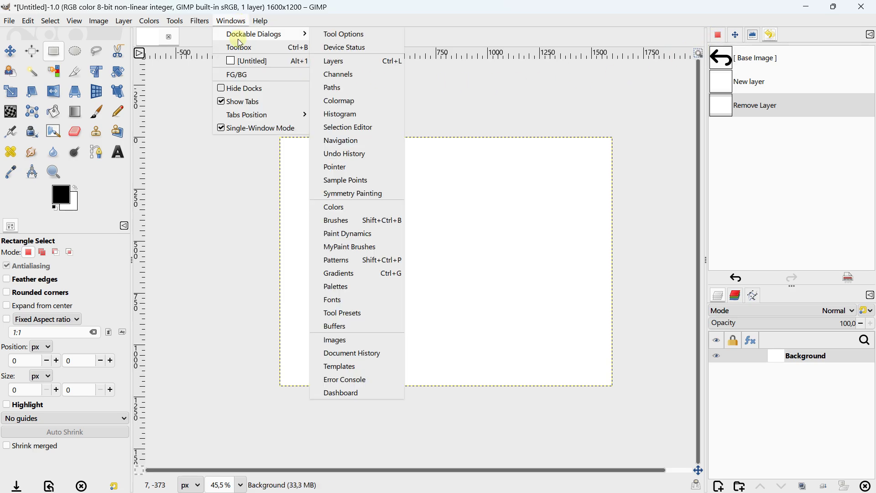
mouse_move(198, 26)
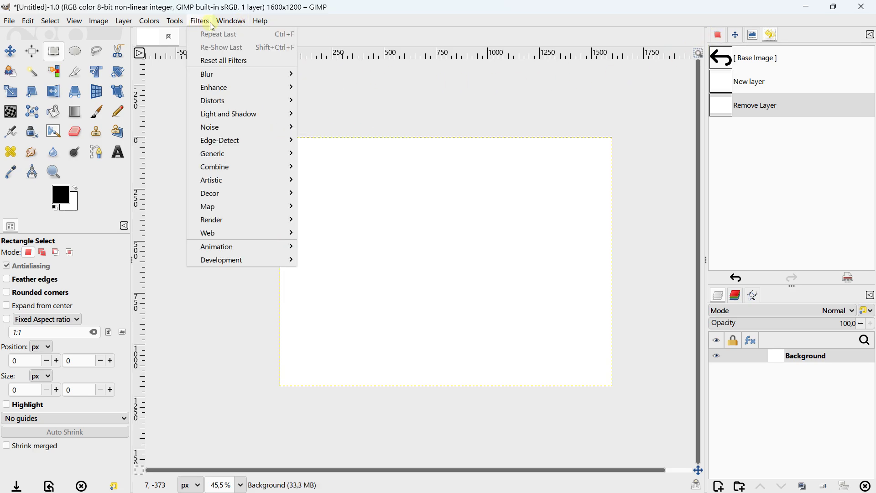
mouse_move(232, 21)
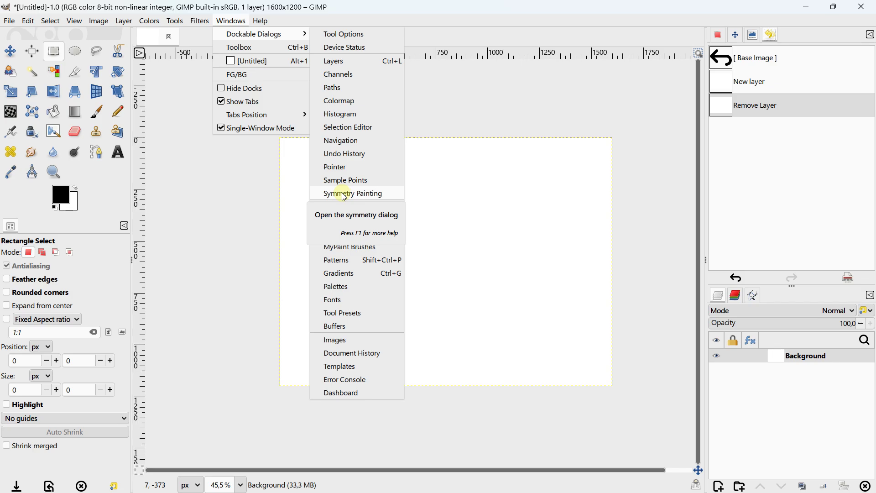
click(248, 201)
scroll(256, 188, right, 2)
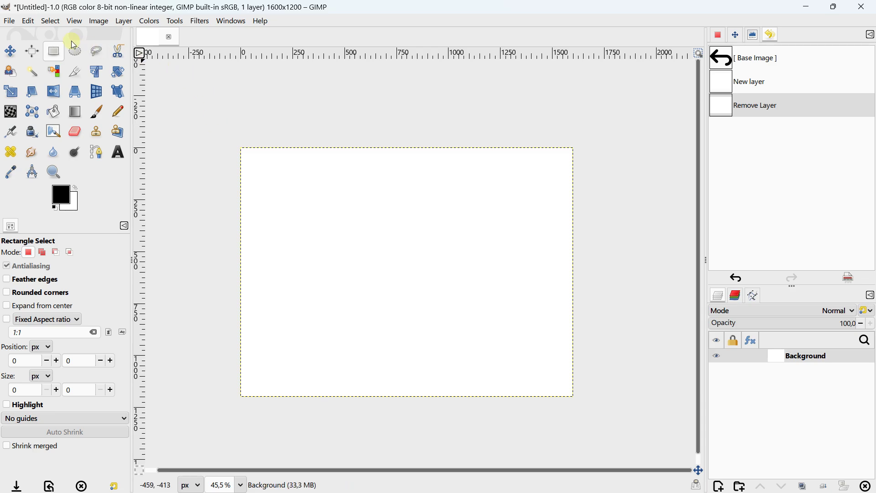
Step: Create a new landscape image from the A4 (300 ppi) template and close it again
click(17, 22)
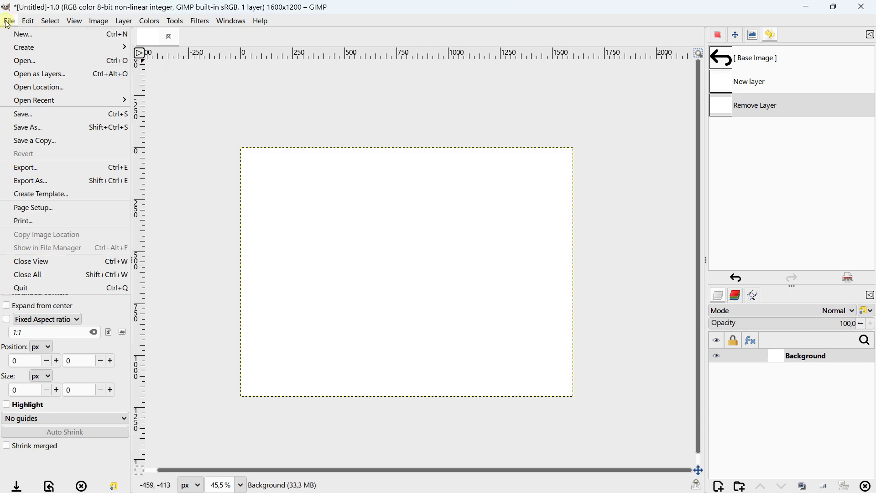
click(30, 36)
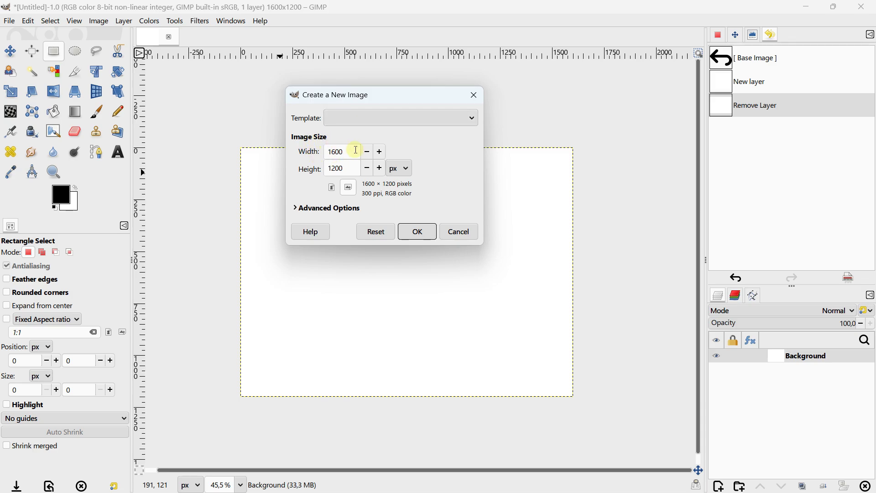
click(370, 123)
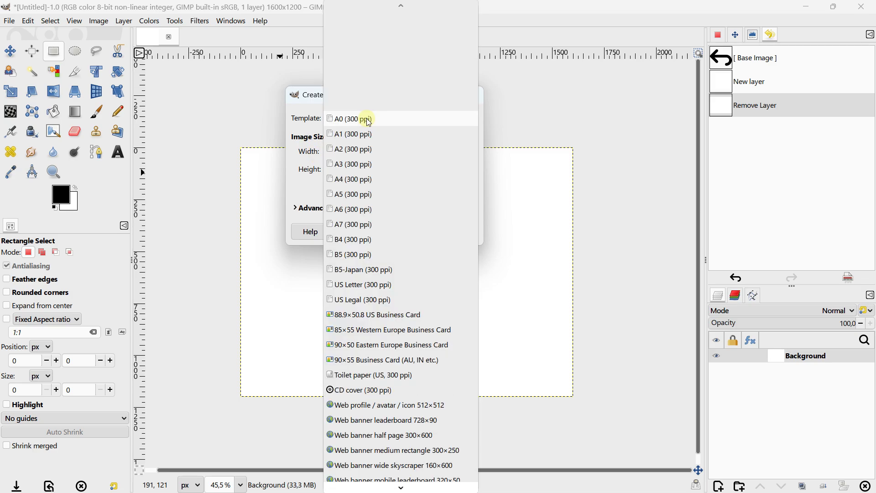
click(370, 119)
click(365, 120)
click(364, 119)
click(364, 120)
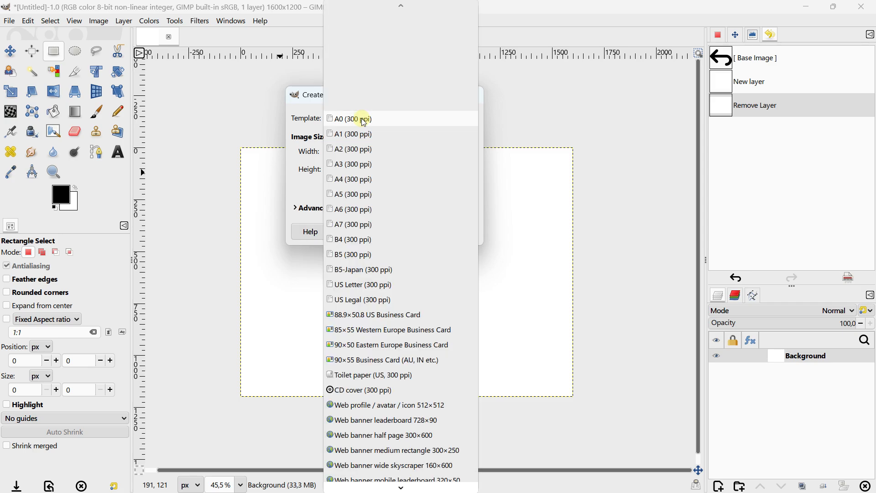
click(344, 177)
click(348, 187)
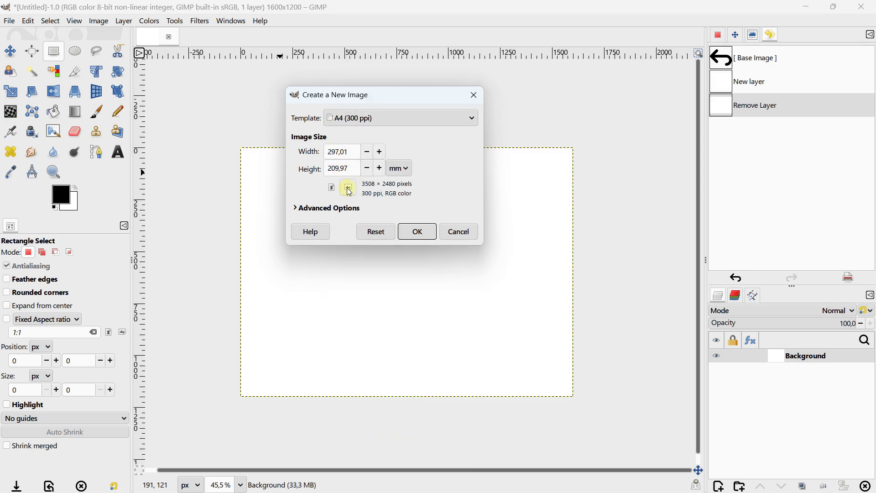
click(416, 232)
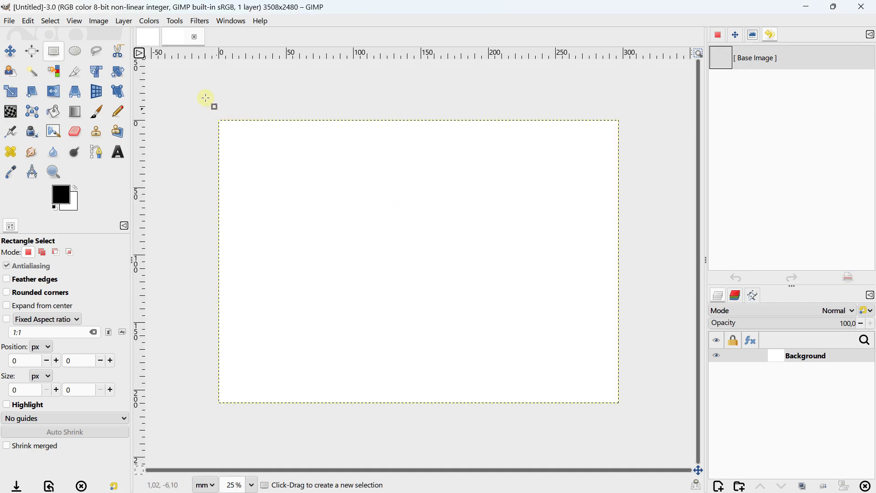
key(ctrl+w)
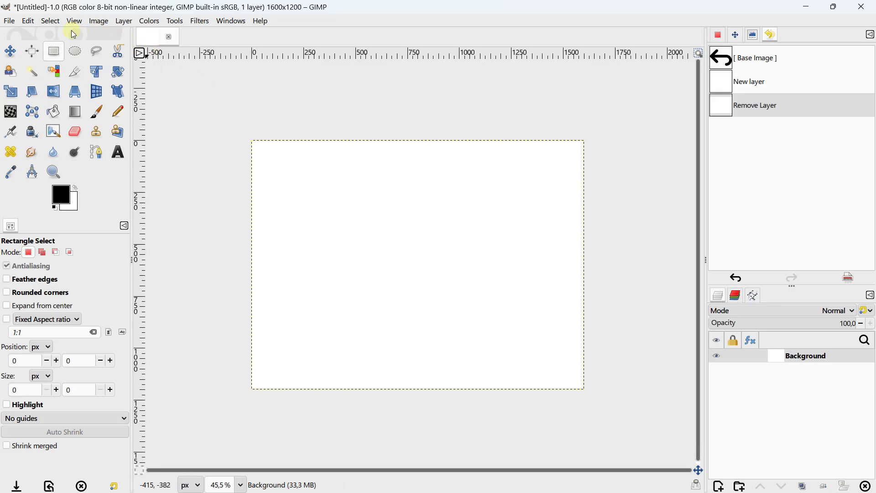
Step: Open the image Road.jpg from the Image folder on the Desktop
click(10, 21)
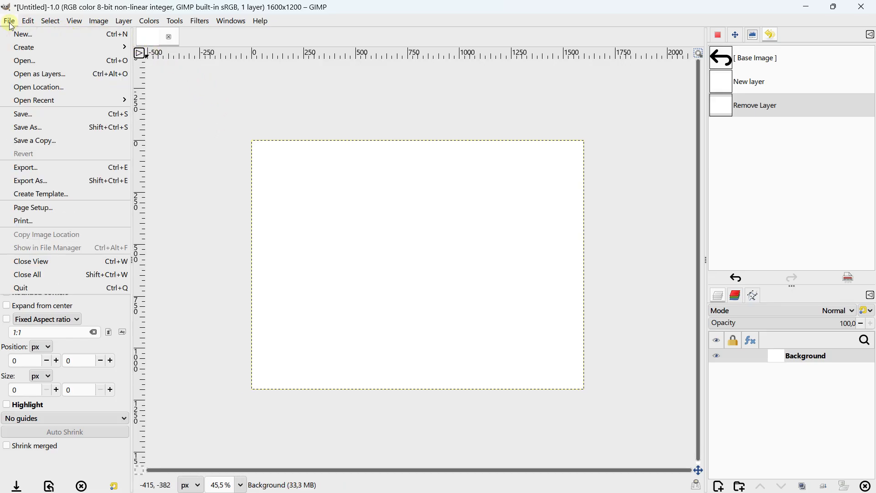
click(24, 61)
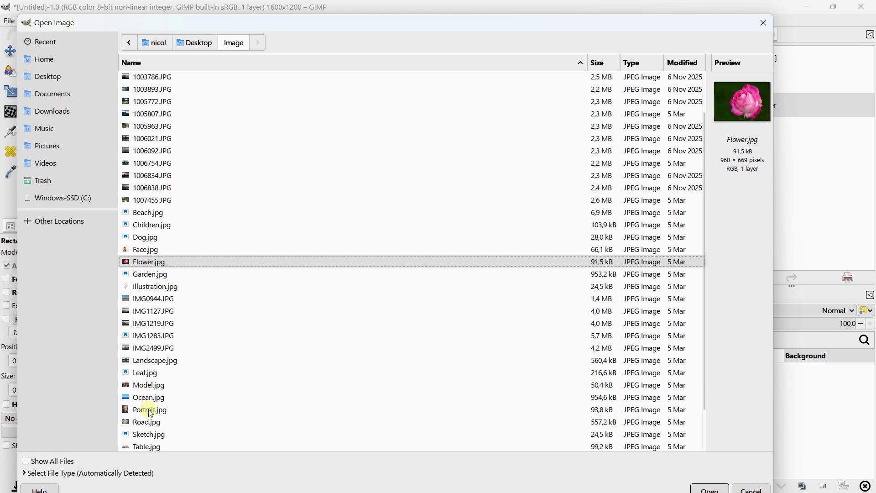
double_click(148, 424)
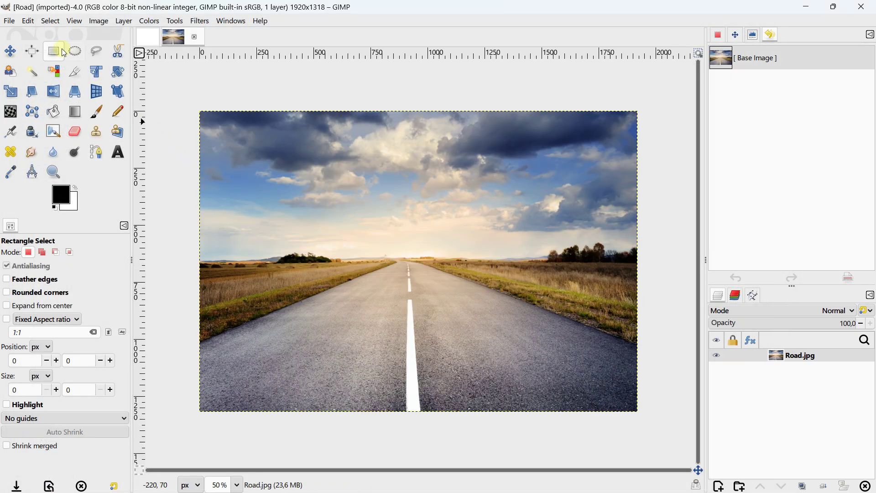
Step: Preview Face.jpg and Portrait.jpg in the Image folder, and open Woman.jpg as another image
click(9, 21)
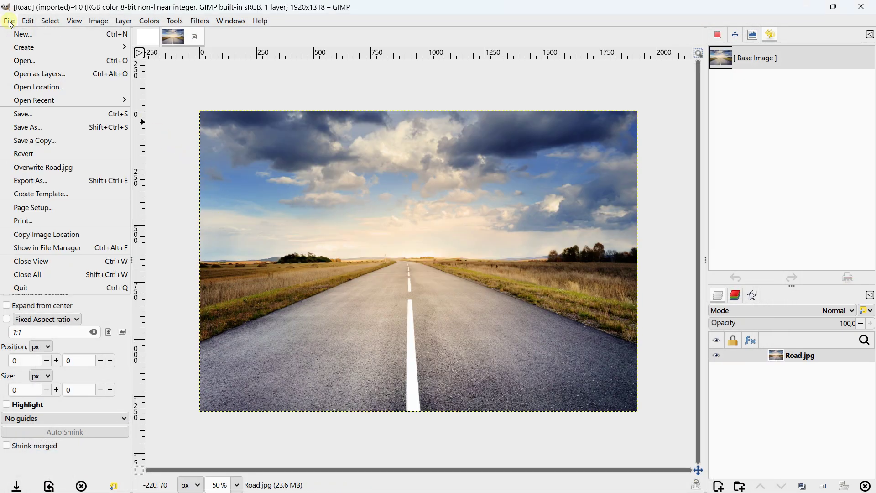
click(27, 61)
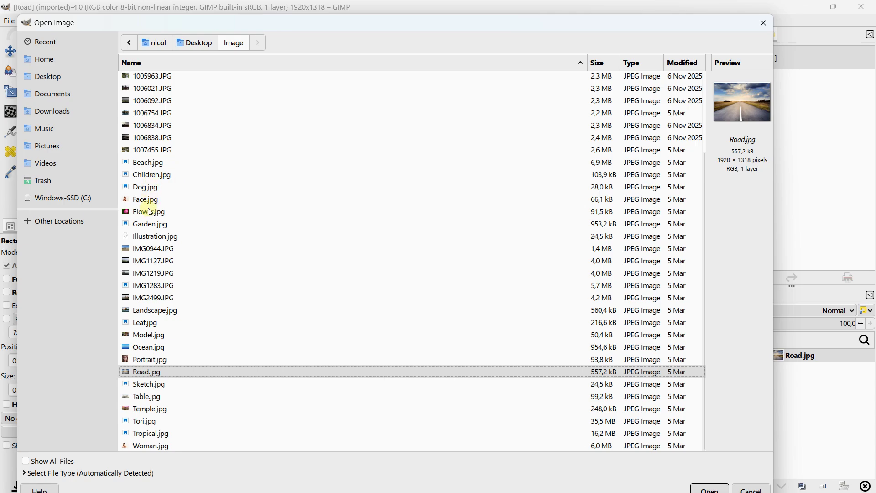
click(144, 200)
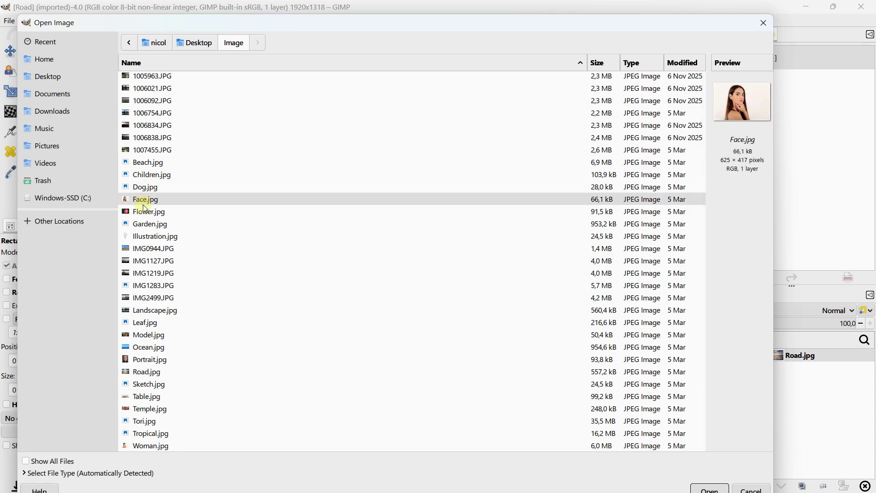
click(149, 360)
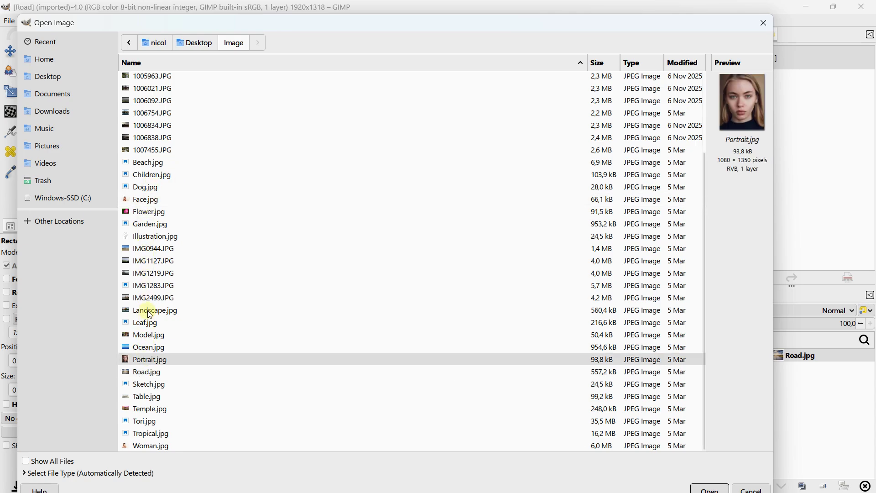
click(155, 446)
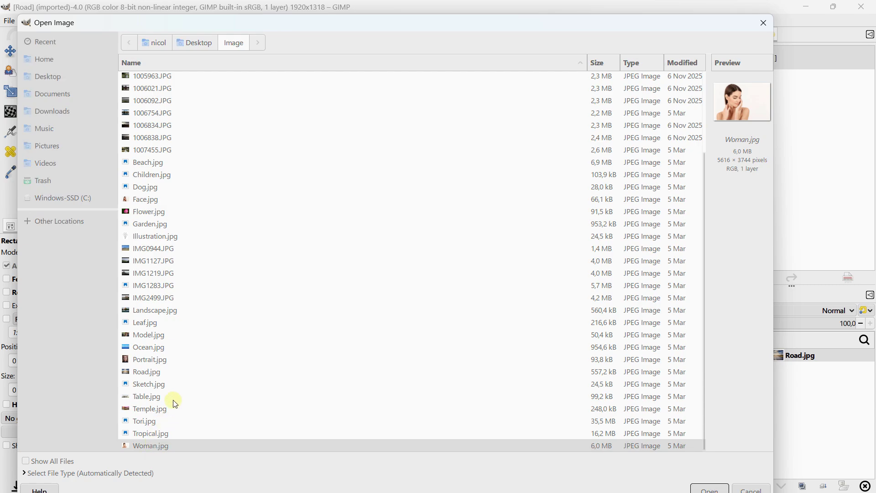
key(Return)
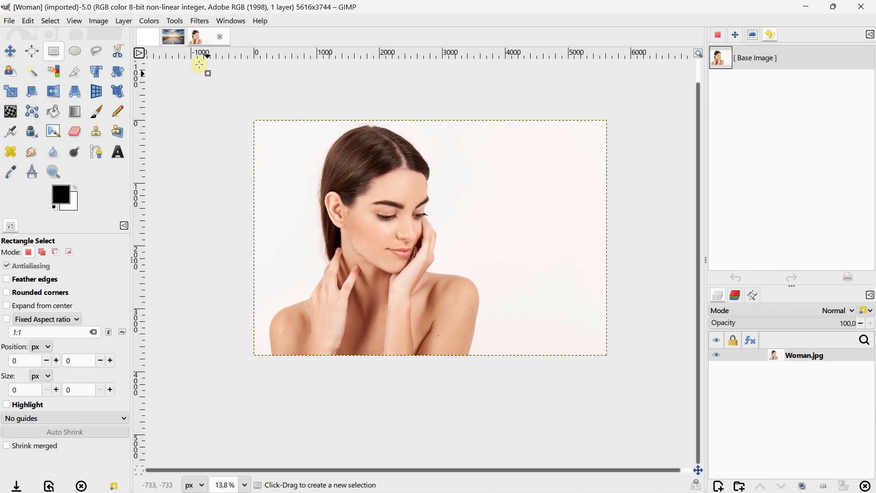
Step: Copy the Road.jpg layer and paste it into the blank untitled image
click(173, 37)
scroll(278, 151, down, 2)
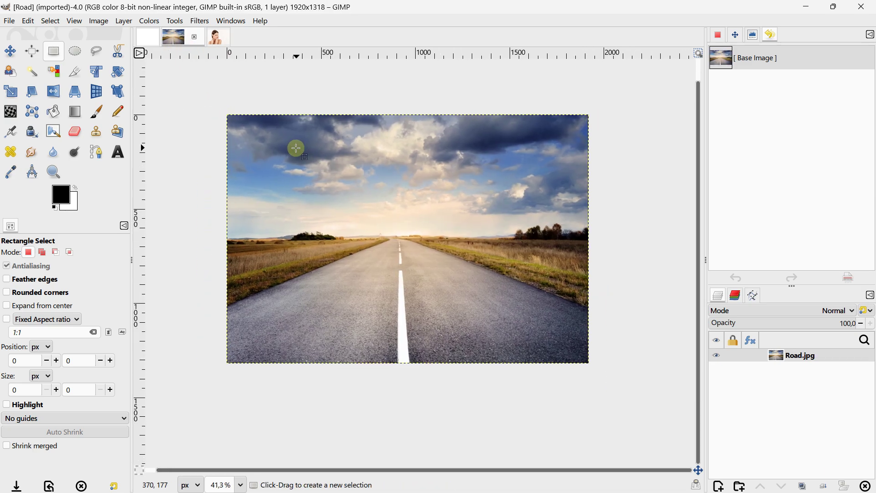
click(27, 21)
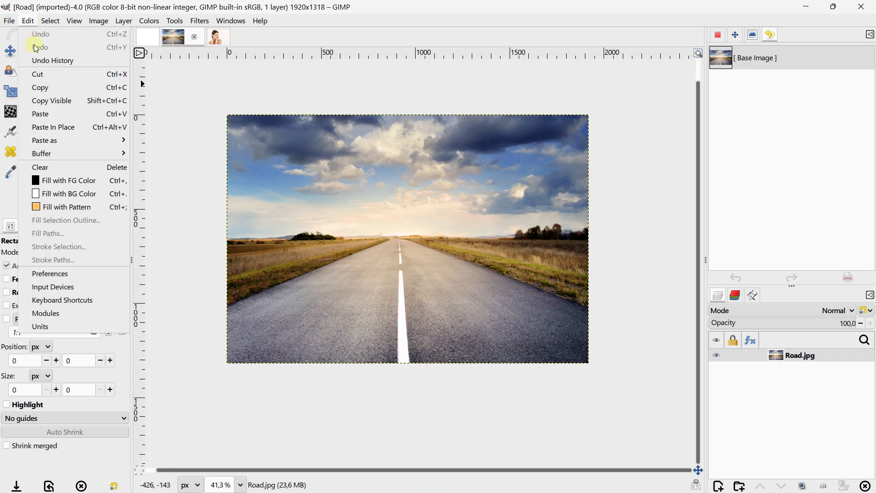
click(49, 89)
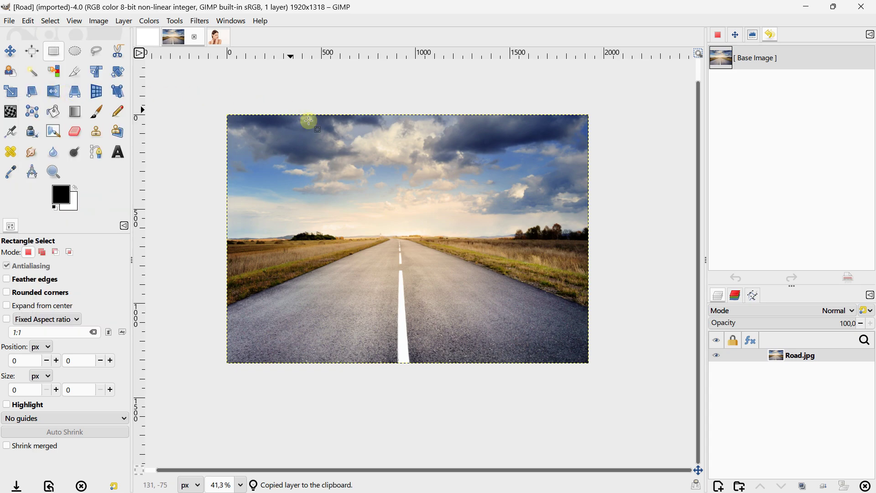
click(151, 44)
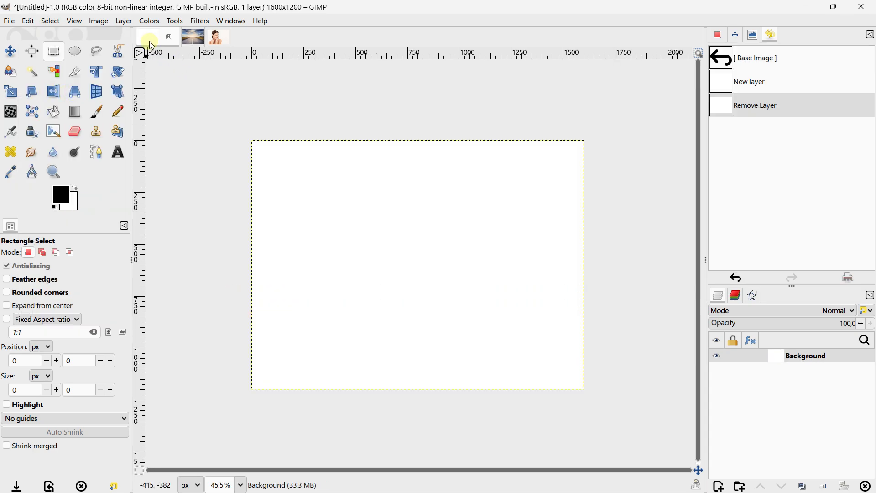
click(30, 22)
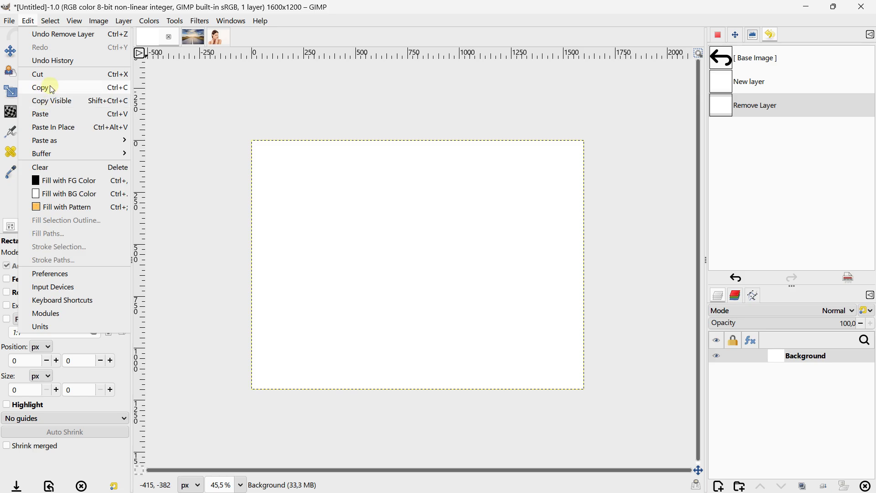
click(51, 115)
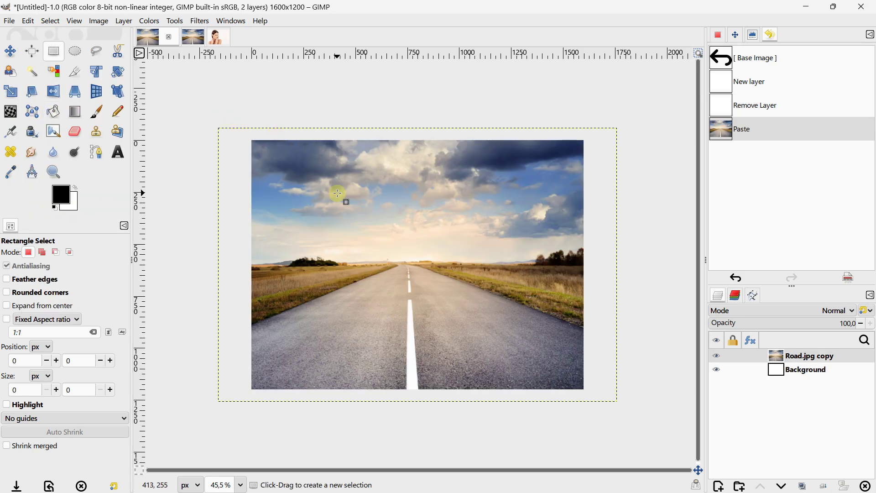
scroll(341, 192, down, 2)
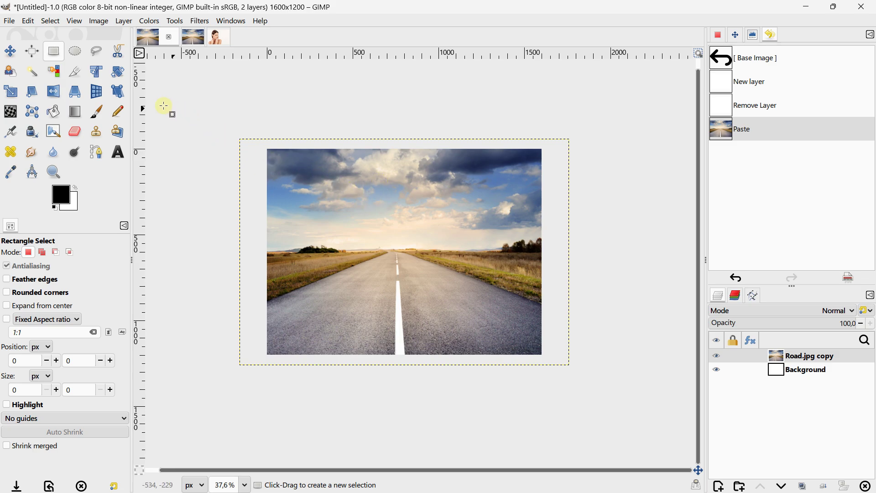
Step: Reposition the pasted Road.jpg copy layer and scale it to 2024 × 1389 px, centred over the canvas
click(10, 51)
mouse_move(395, 235)
mouse_down()
mouse_move(415, 226)
mouse_move(384, 228)
mouse_move(397, 242)
mouse_up()
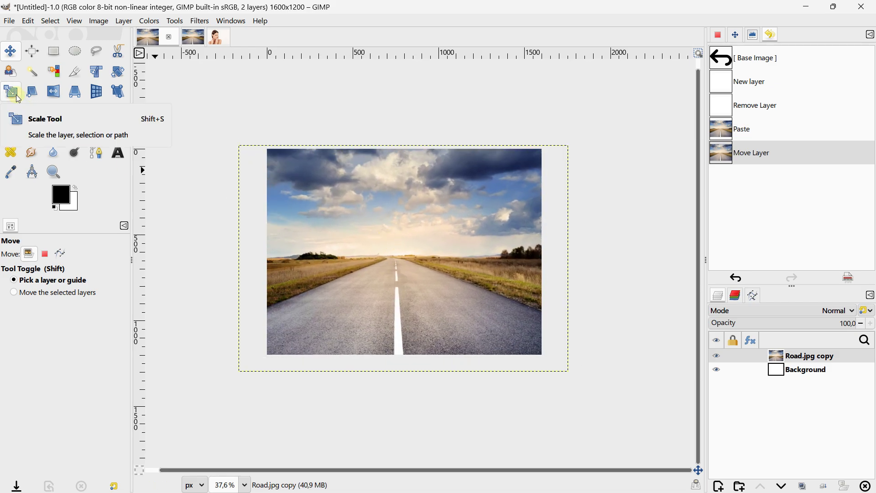
click(11, 91)
click(269, 156)
drag(238, 143, 222, 133)
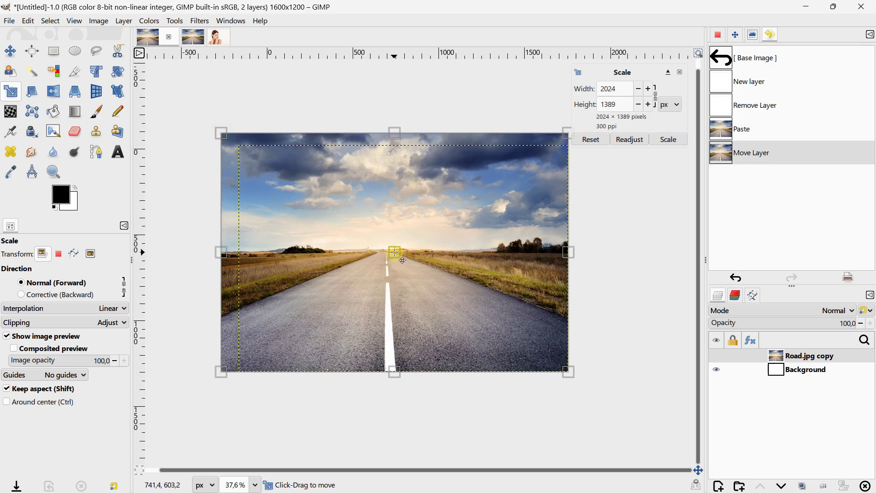
drag(403, 260, 413, 266)
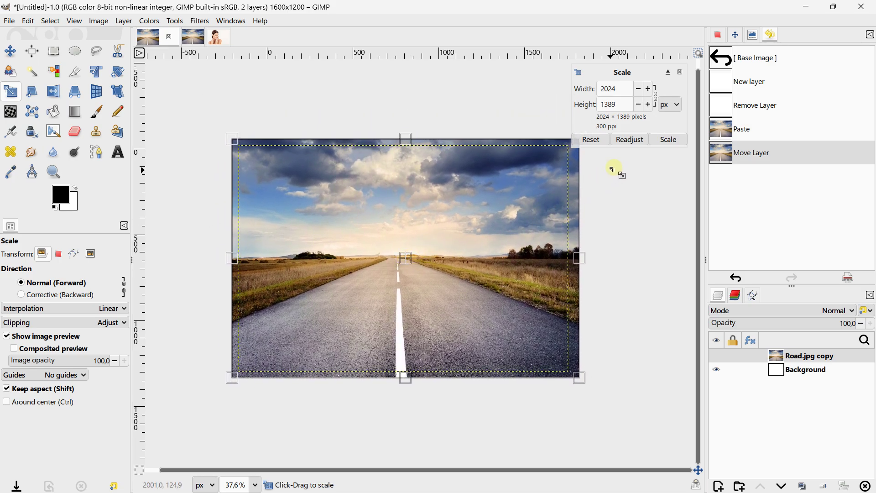
click(666, 141)
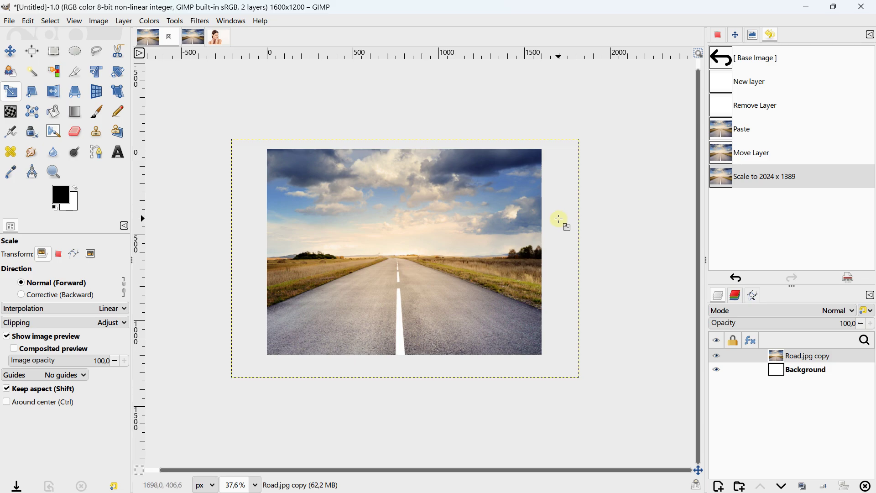
Step: Make a rectangular selection of about 3957 × 2091 px in the Woman image and show it in the Selection Editor
key(alt+3)
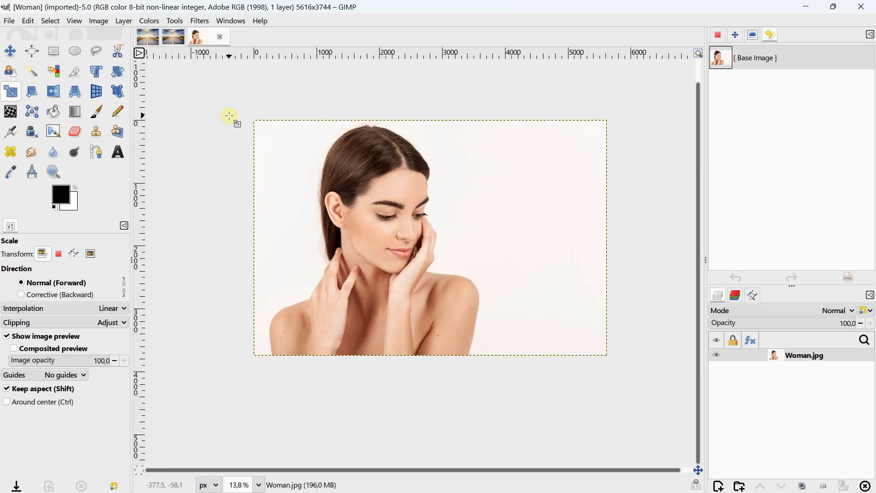
click(54, 51)
drag(273, 168, 521, 298)
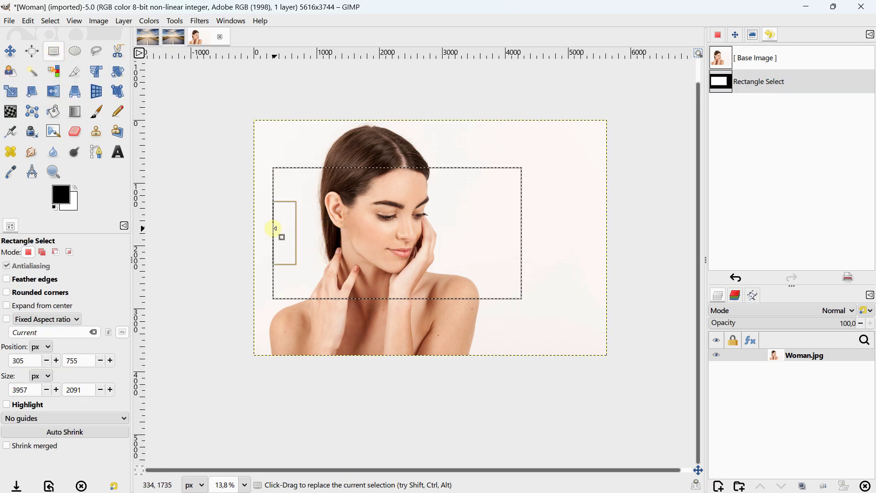
click(718, 35)
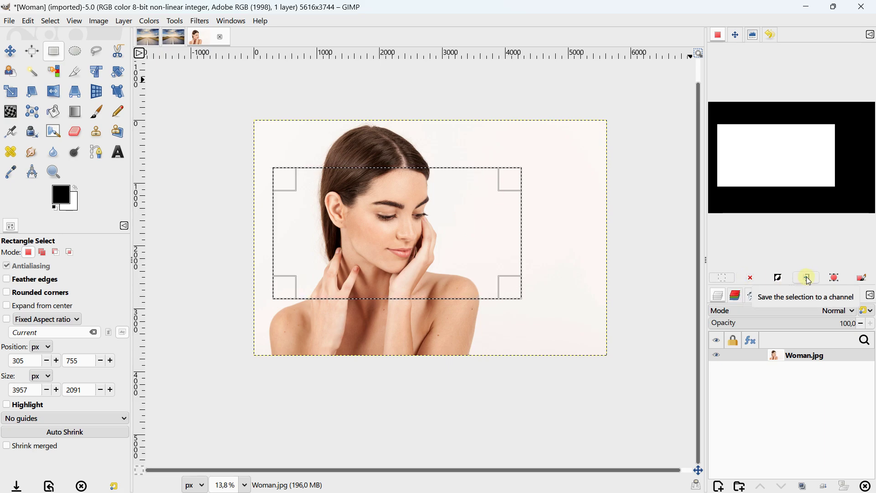
Step: Fuzzy-select the plain background around the woman with a threshold of 30.1, and invert the selection
click(35, 72)
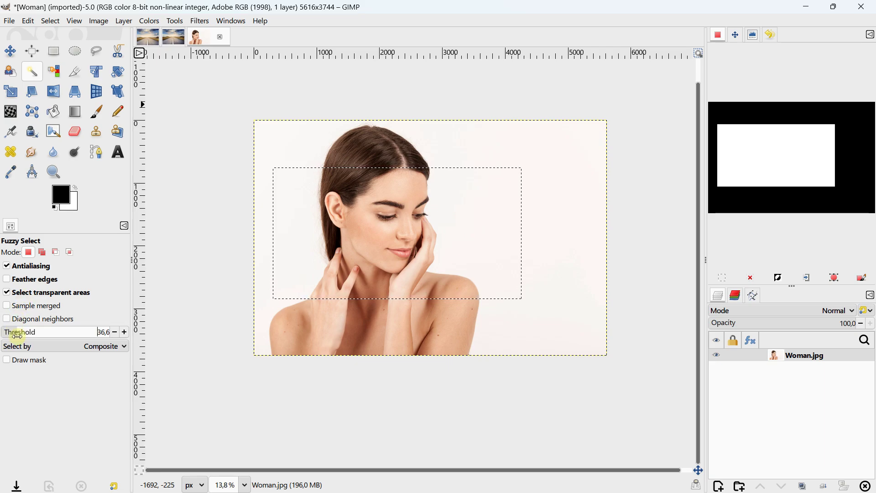
drag(17, 335, 14, 337)
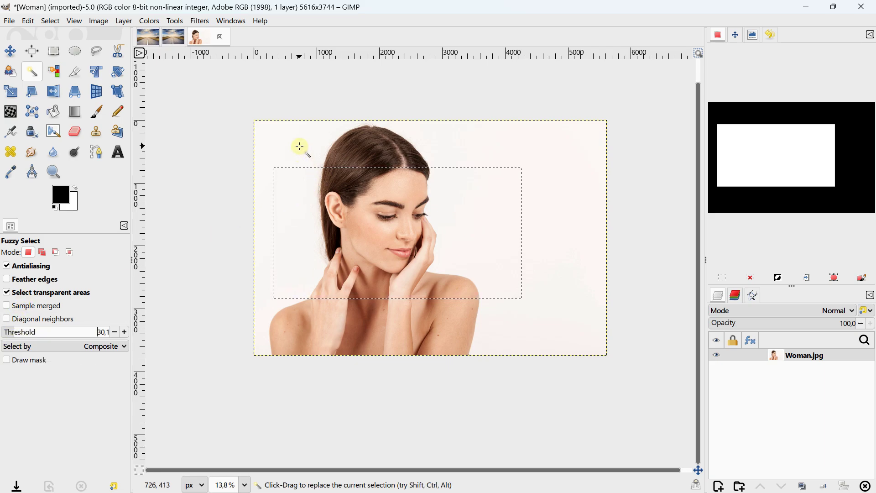
click(274, 141)
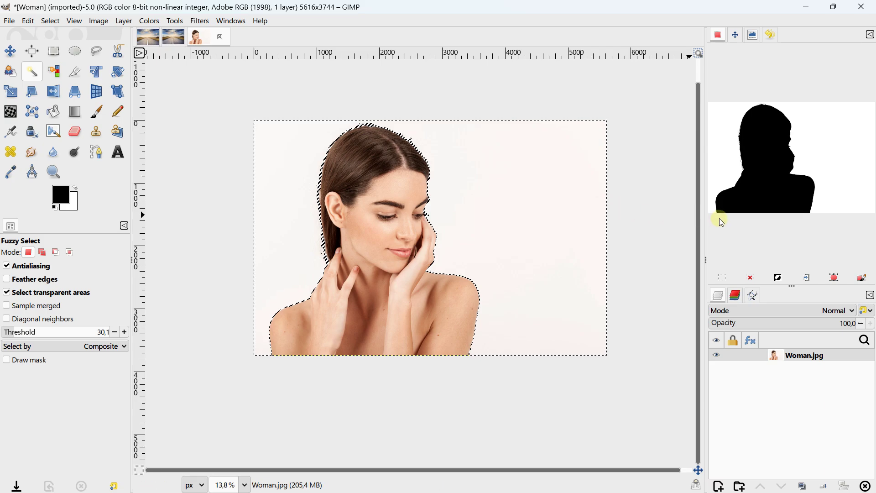
click(779, 280)
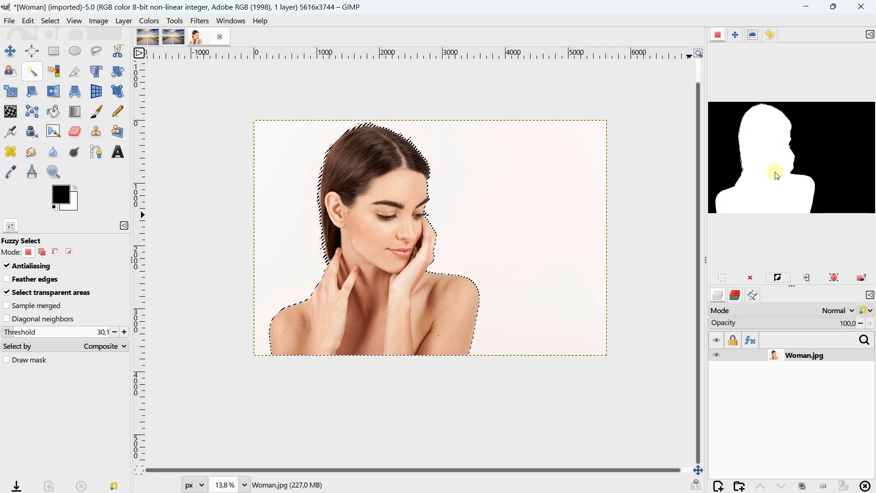
Step: Copy the selected woman and paste her into the Road image as a new layer
click(27, 21)
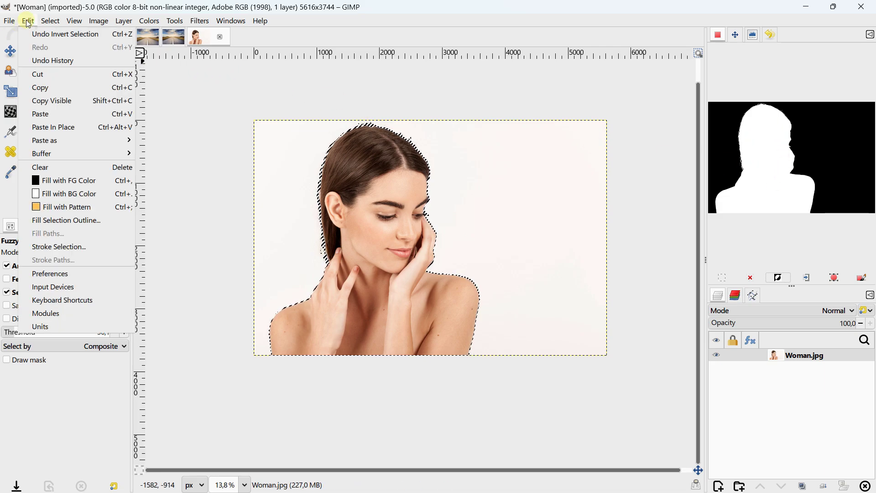
click(55, 87)
click(169, 41)
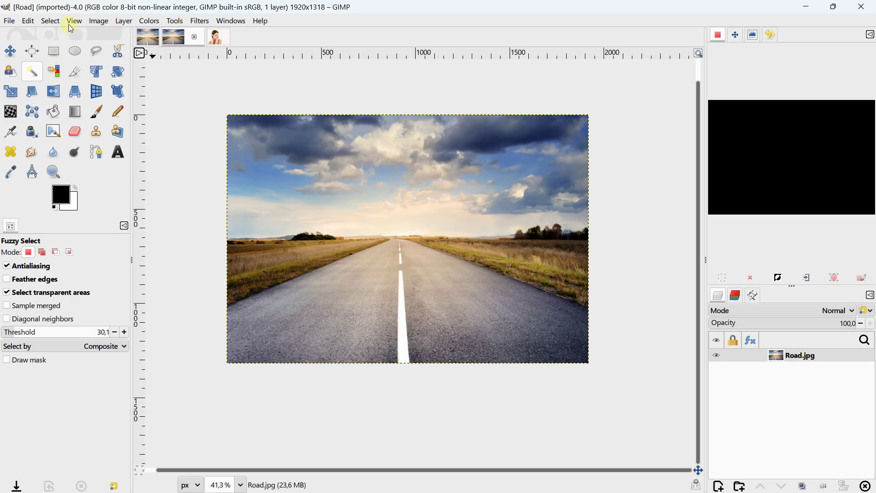
click(27, 21)
click(58, 120)
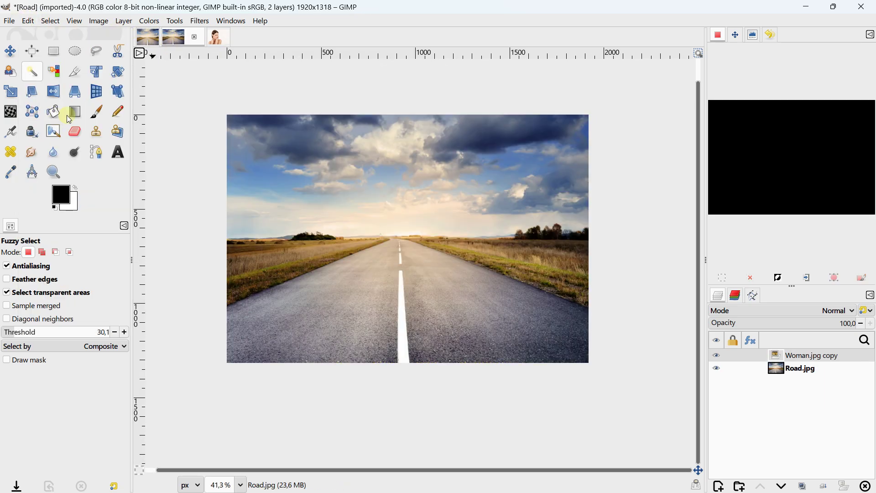
Step: Scale the pasted woman layer to 555 × 616 px and place it at the road's lower edge, near the centre
scroll(357, 187, down, 2)
scroll(357, 187, down, 1)
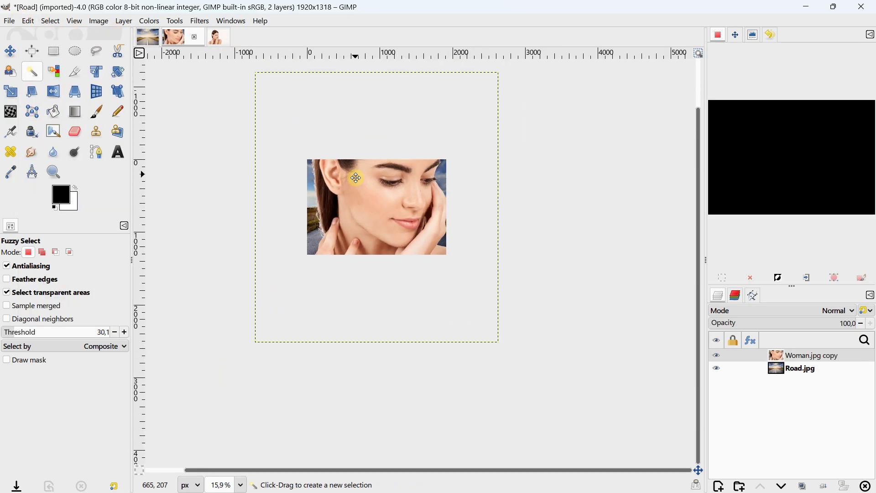
click(12, 93)
click(248, 87)
drag(257, 93, 475, 265)
scroll(457, 295, up, 1)
drag(477, 355, 323, 234)
scroll(302, 231, up, 2)
drag(273, 151, 312, 200)
scroll(360, 254, up, 1)
drag(363, 249, 346, 248)
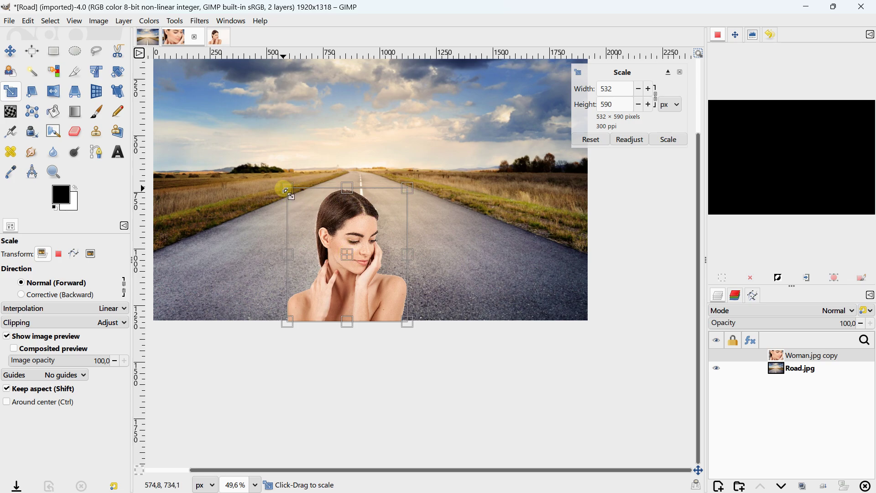
drag(330, 199, 325, 192)
click(663, 139)
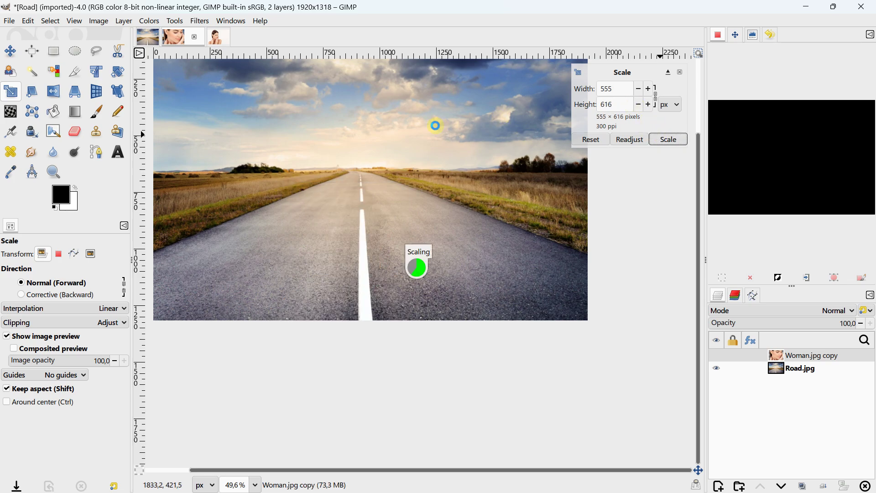
scroll(343, 137, down, 1)
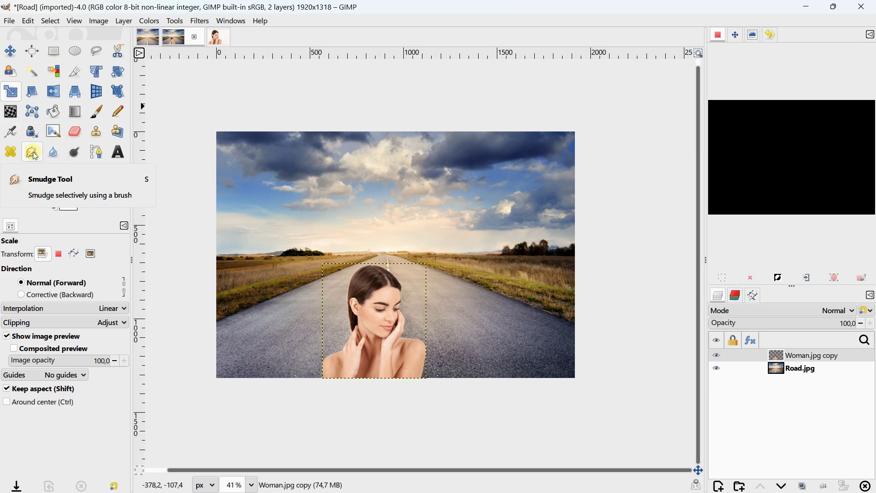
Step: Choose the Dodge / Burn tool and add a transparency-filled layer named Rectangle directly above the Road.jpg layer
click(73, 153)
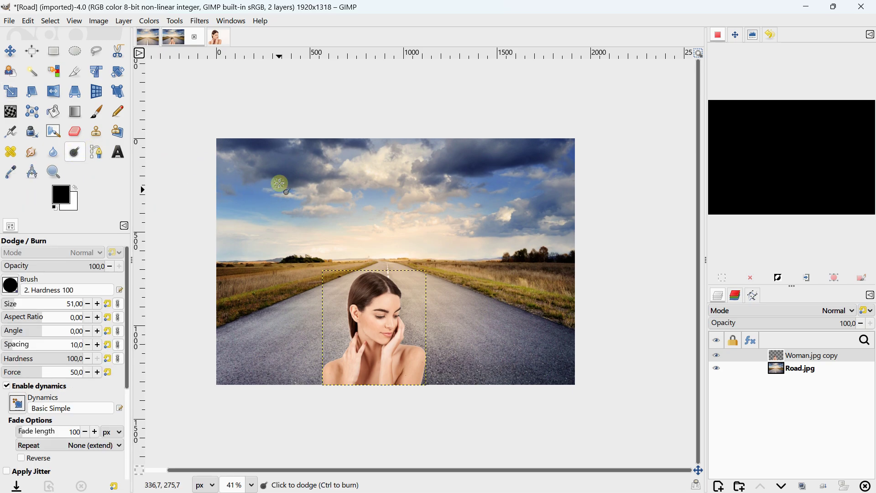
click(782, 367)
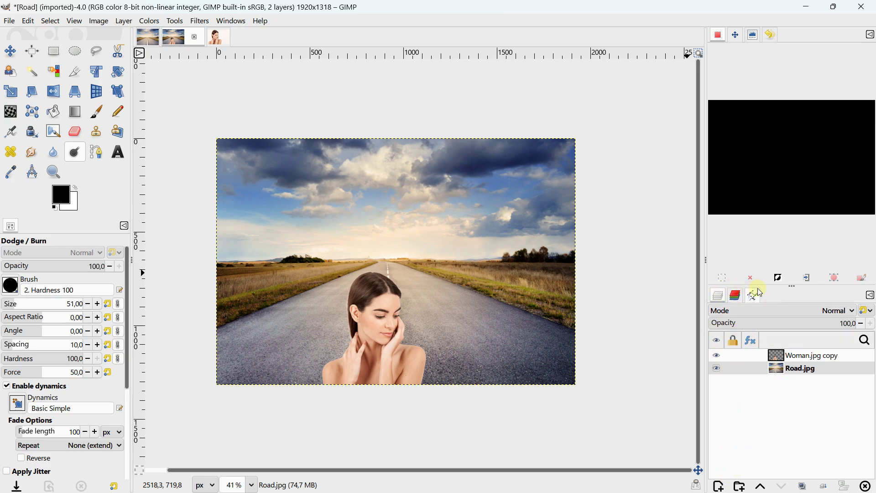
click(720, 487)
text(Rectangle)
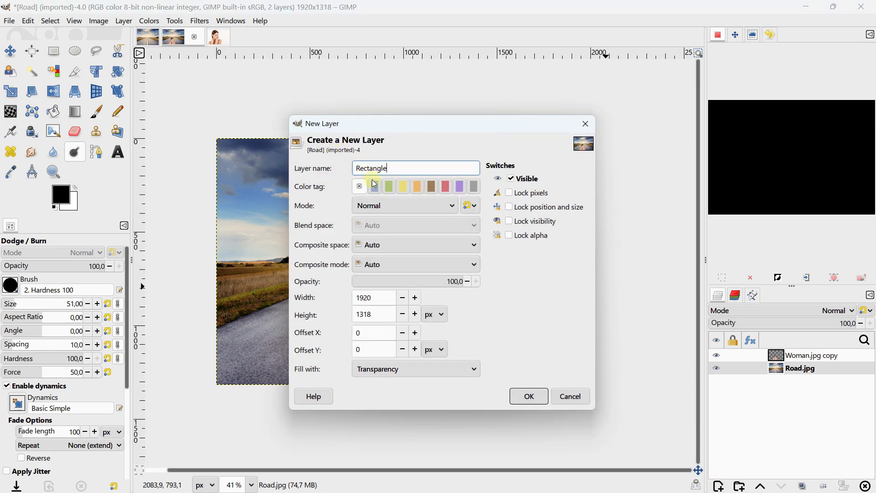
click(400, 365)
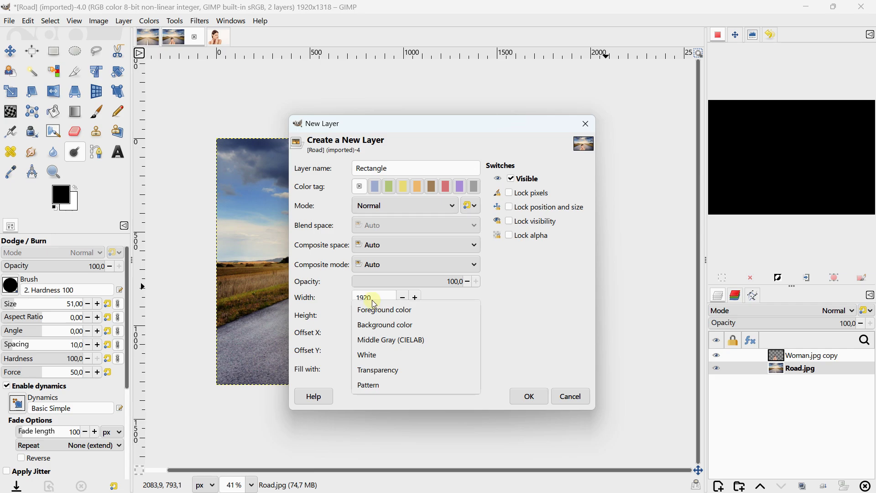
click(386, 368)
click(528, 396)
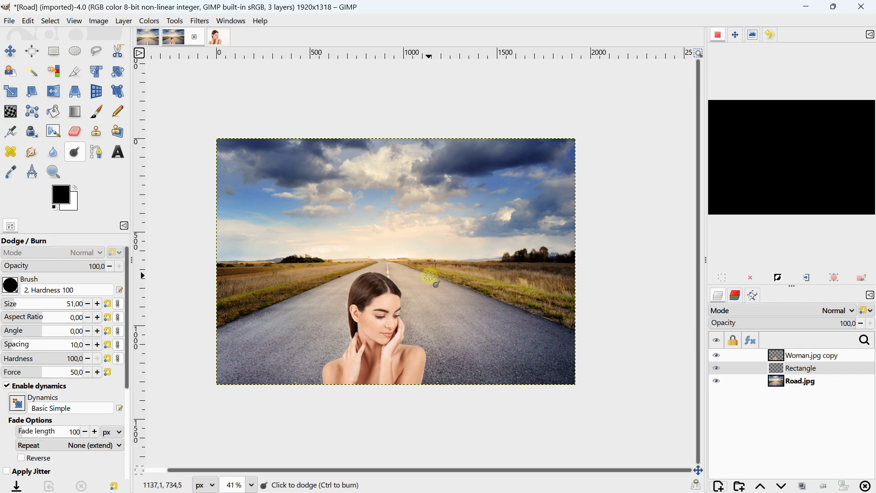
Step: Duplicate the Road.jpg layer
scroll(429, 275, up, 2)
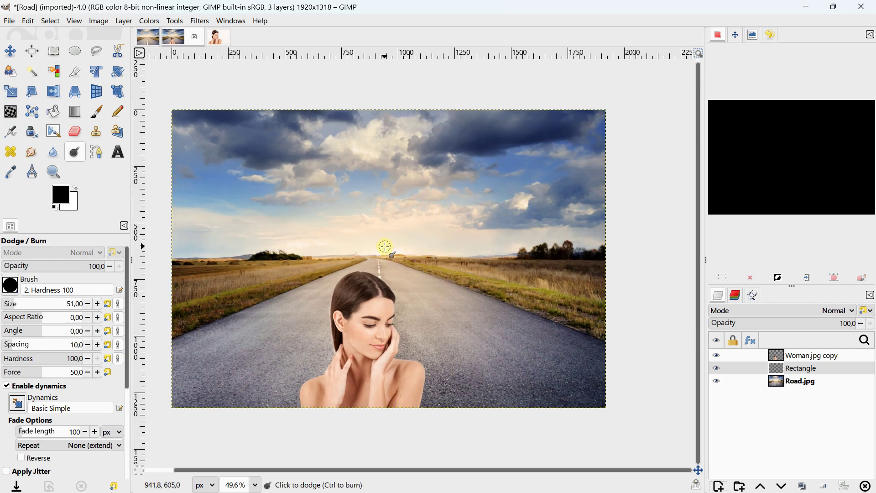
click(782, 386)
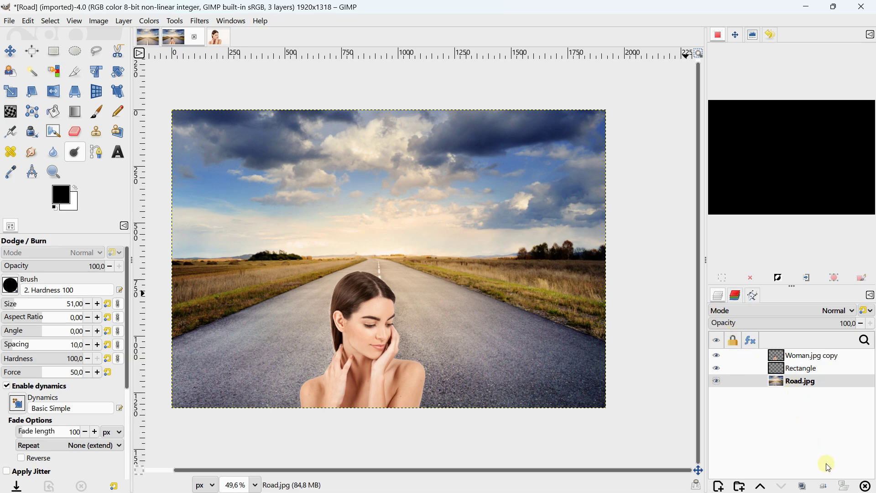
click(813, 486)
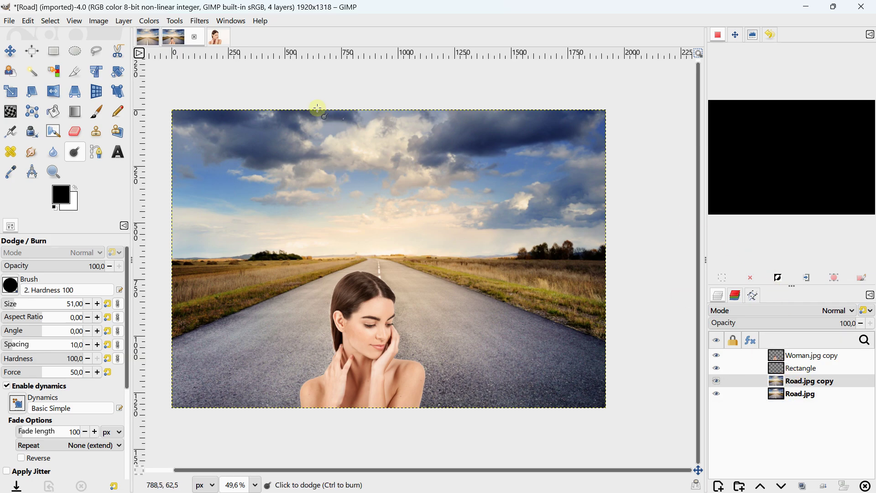
Step: Apply an Exposure adjustment to the Road.jpg copy layer with black level 0.004 and exposure 0.764
click(176, 22)
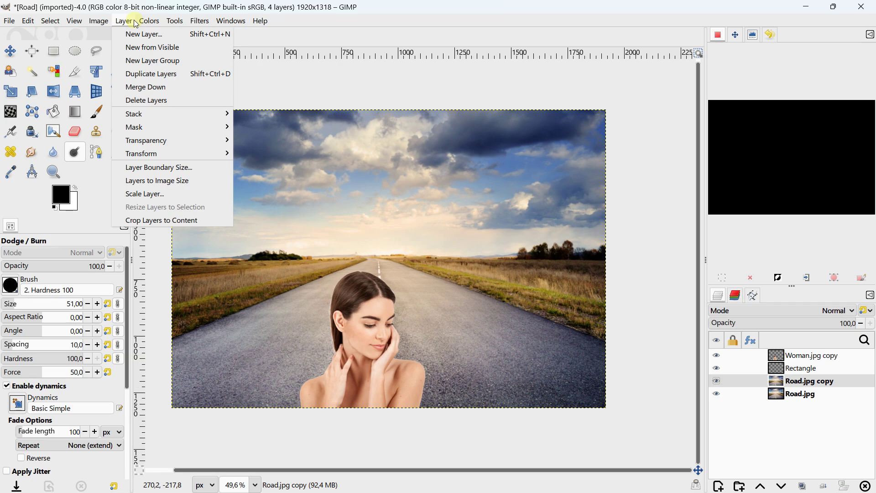
mouse_move(145, 22)
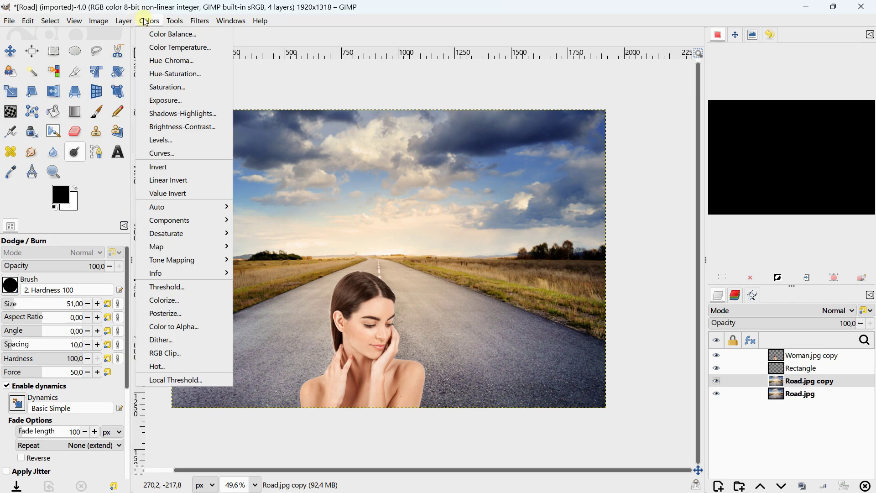
click(169, 101)
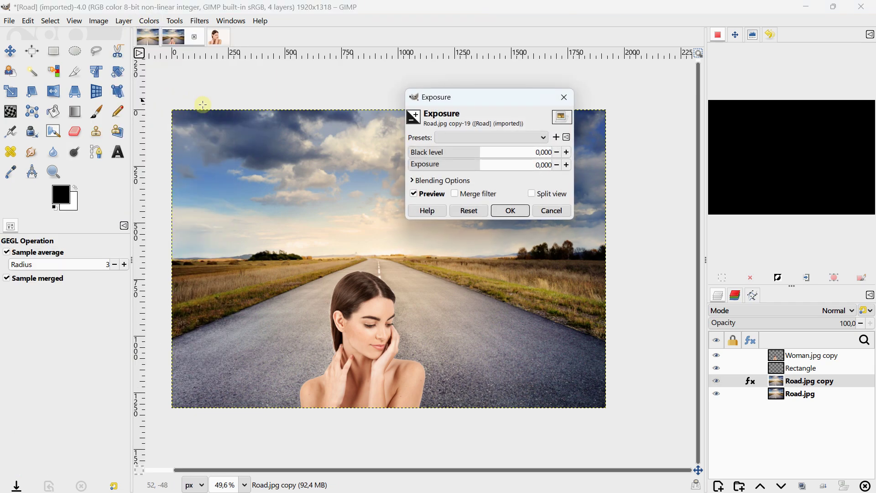
click(486, 164)
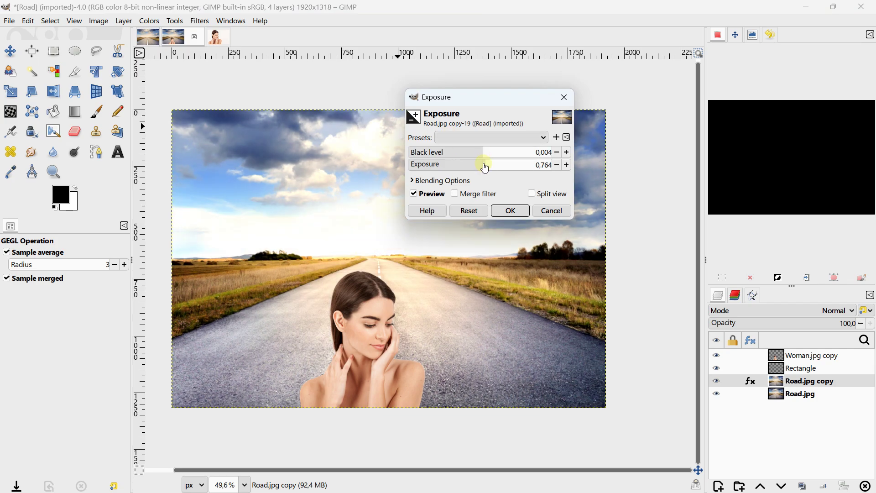
click(510, 211)
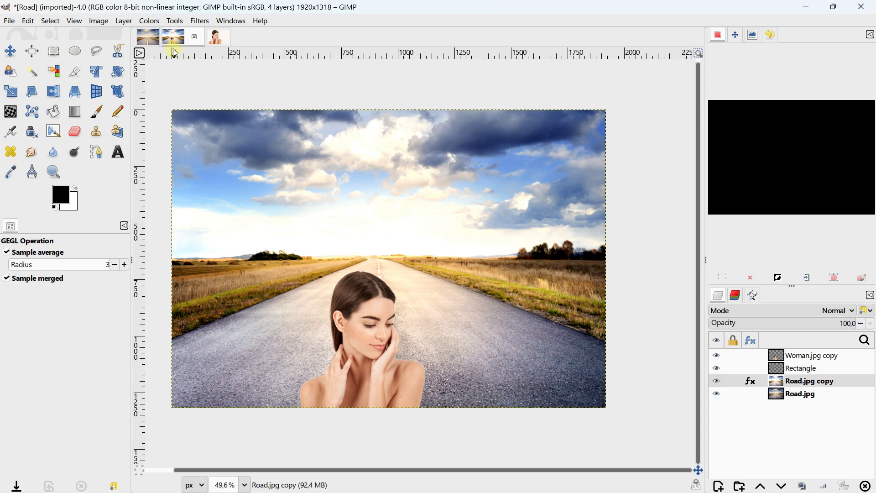
Step: Apply a Saturation adjustment to the Road.jpg copy layer, raising the scale slightly
click(151, 21)
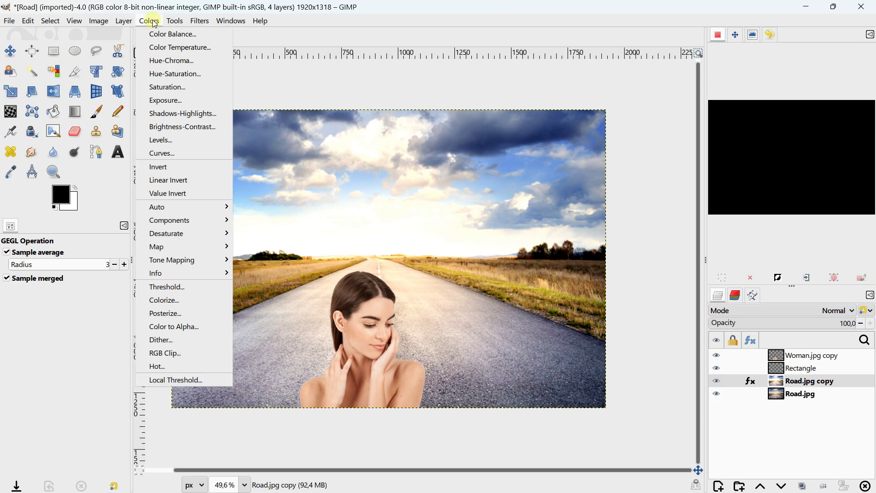
click(160, 87)
click(485, 152)
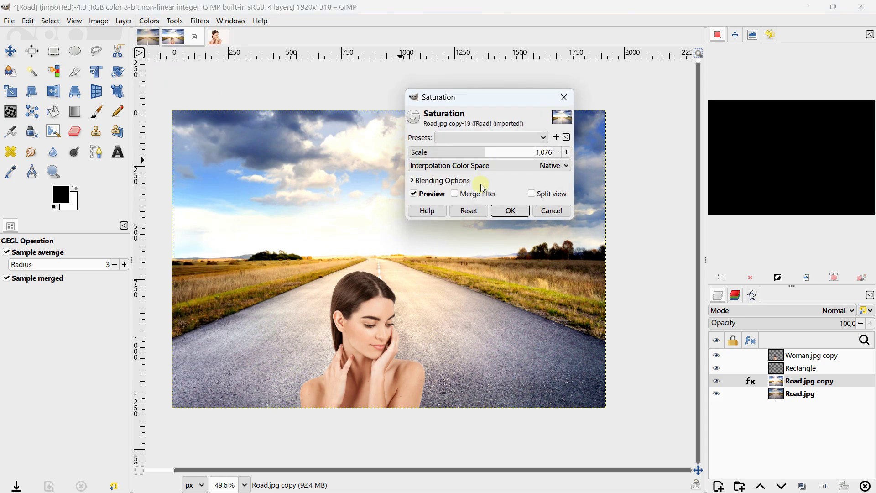
click(489, 151)
click(499, 210)
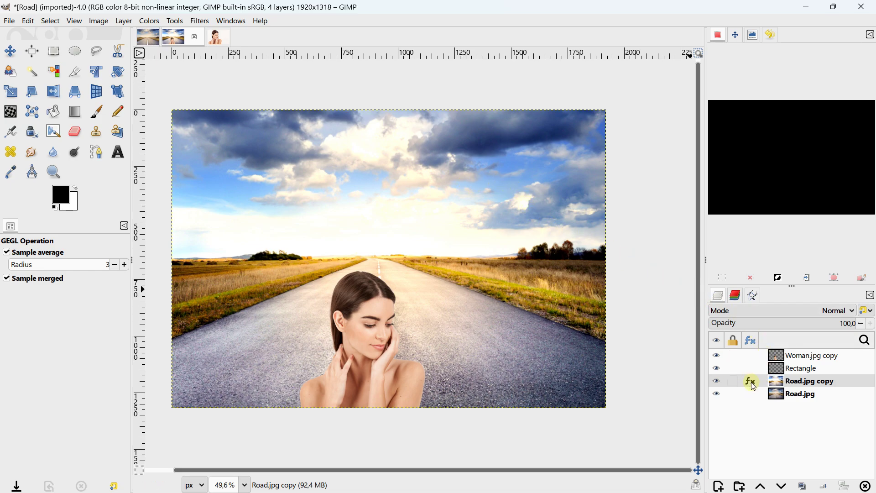
Step: Edit the Exposure effect on the Road.jpg copy layer to black level 0.014 and exposure 1.146
click(750, 382)
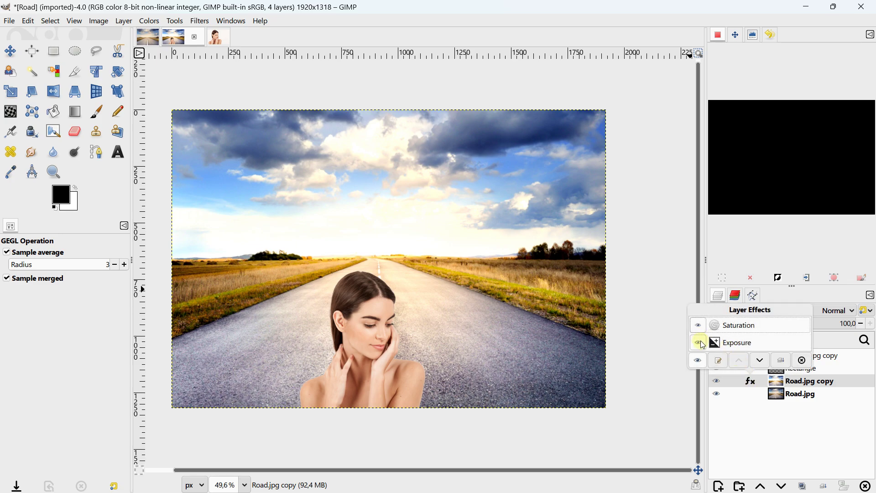
double_click(728, 345)
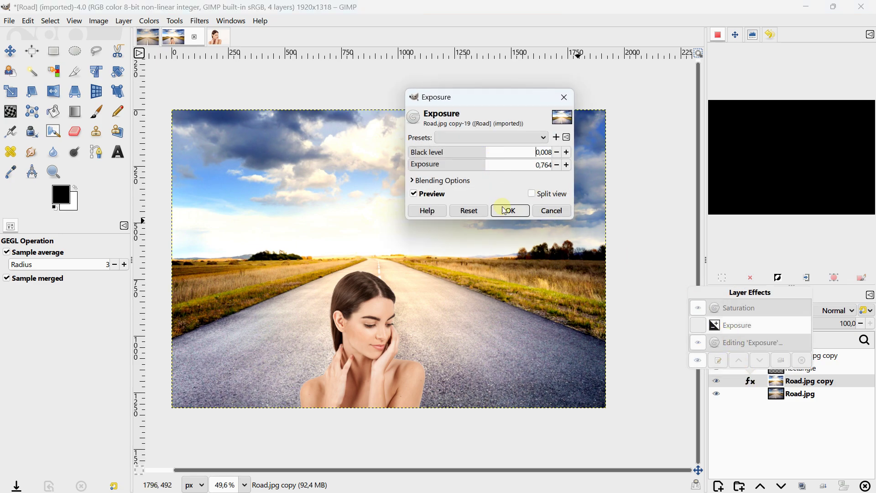
click(510, 211)
double_click(730, 343)
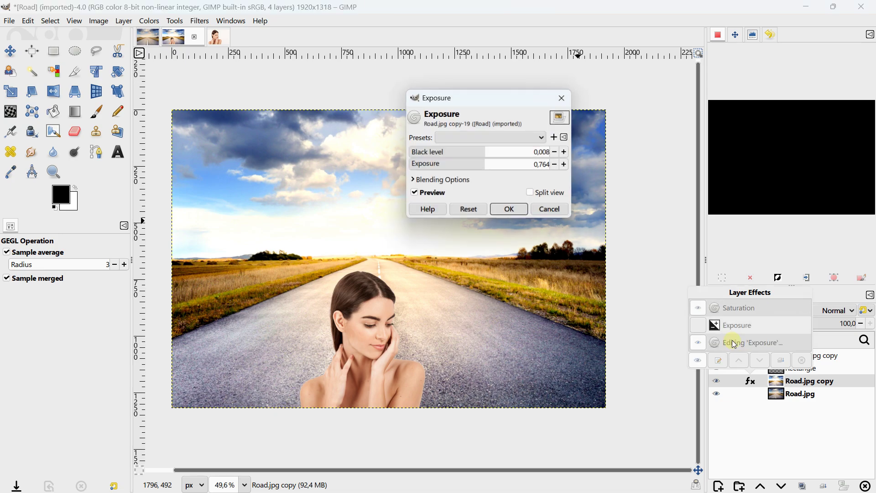
click(489, 153)
click(488, 164)
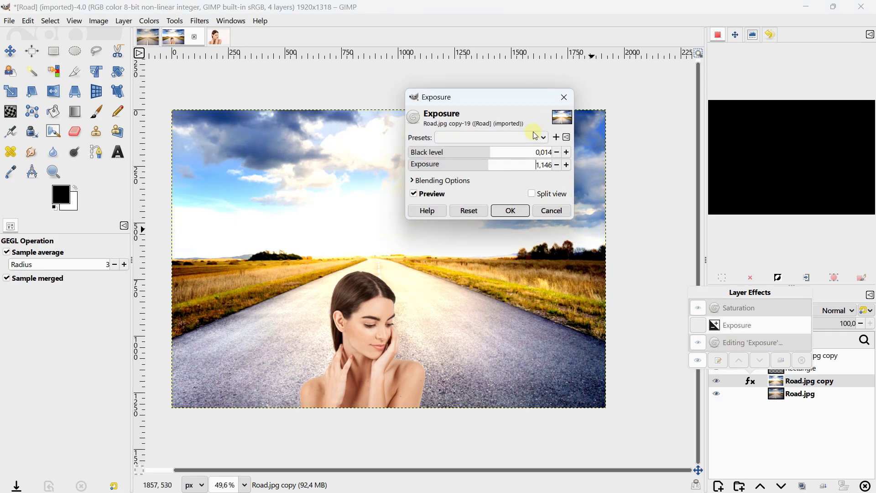
click(520, 212)
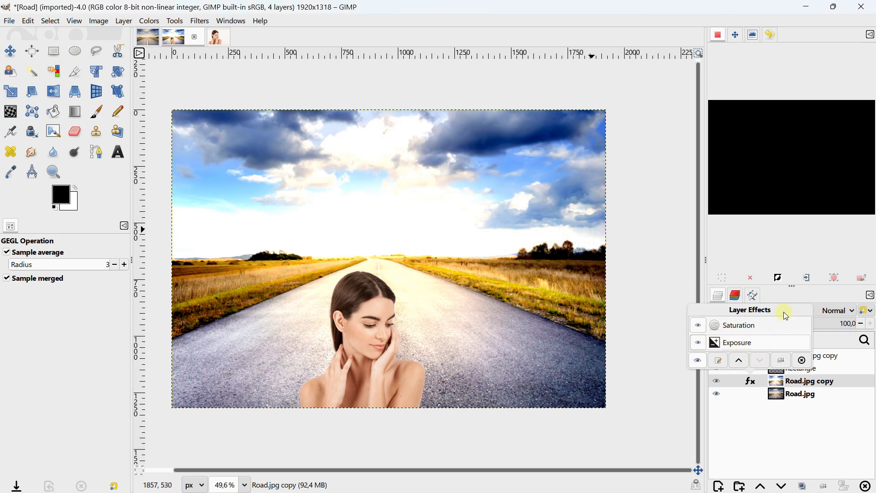
click(651, 304)
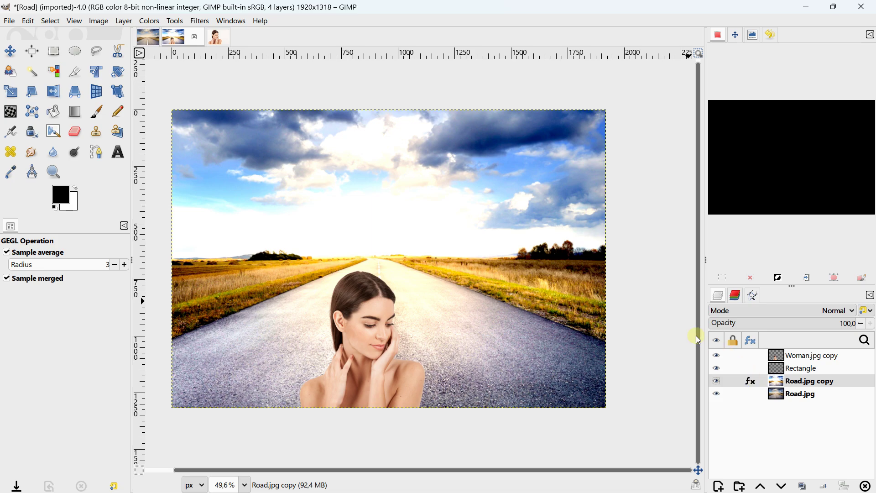
click(118, 153)
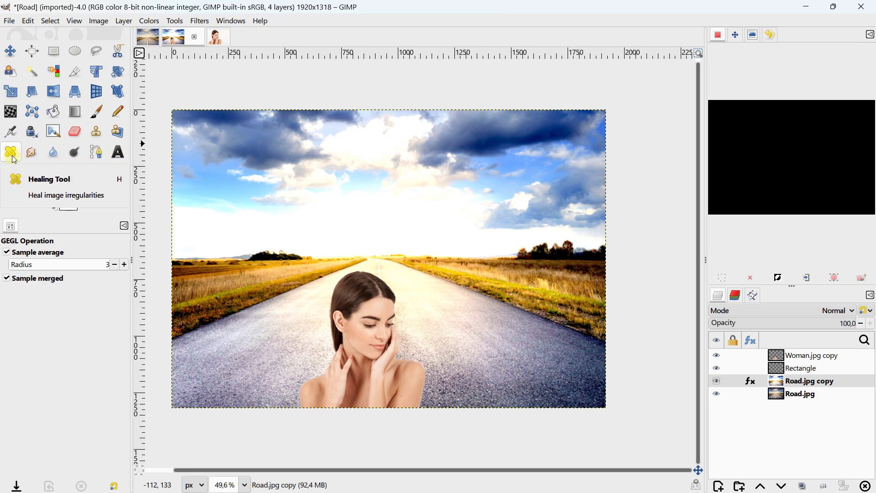
click(200, 21)
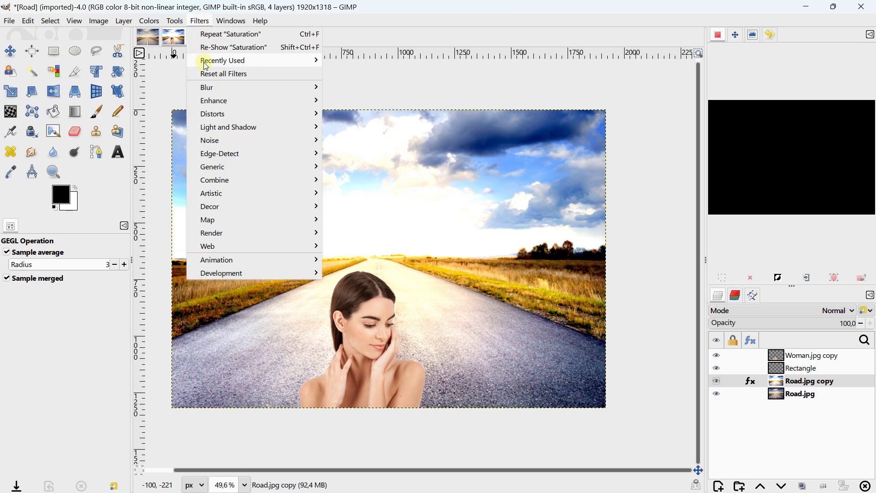
mouse_move(206, 91)
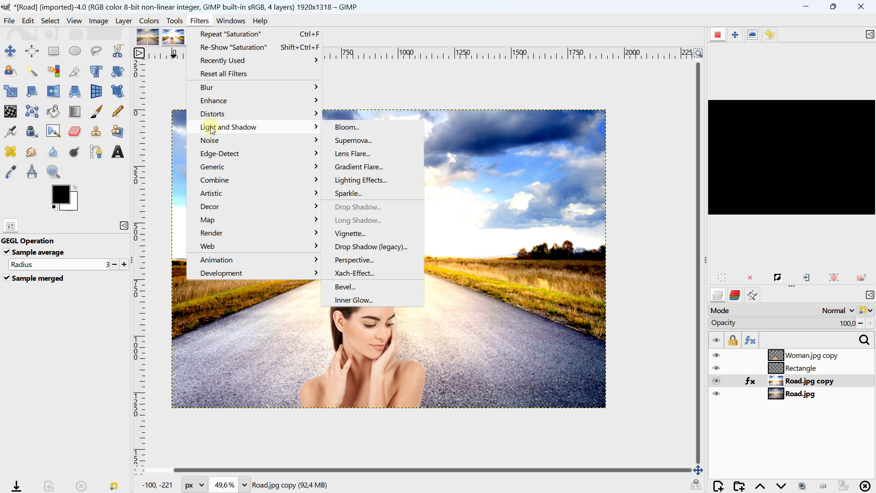
mouse_move(217, 195)
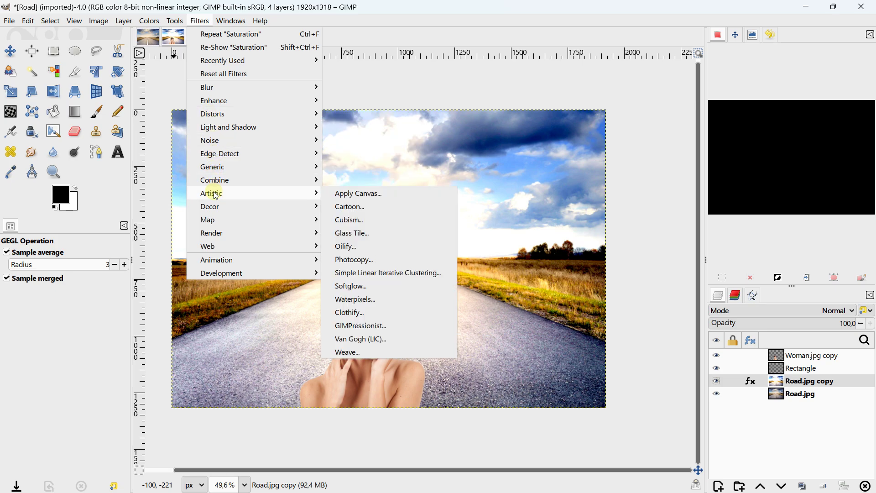
click(172, 90)
scroll(328, 150, down, 2)
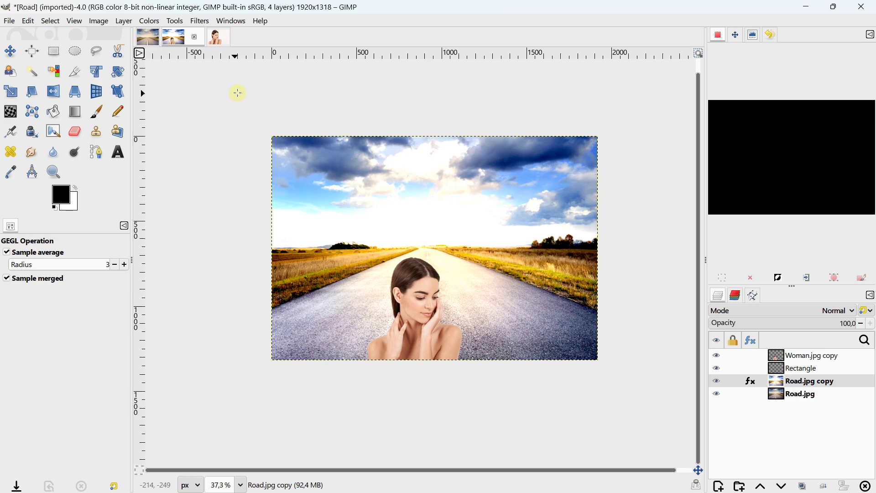
mouse_move(237, 92)
mouse_down()
mouse_move(223, 108)
mouse_move(248, 94)
mouse_up()
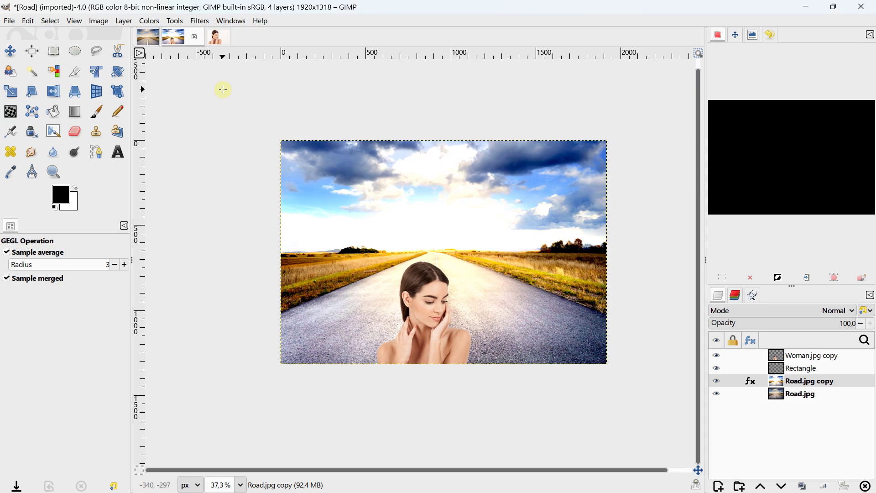
drag(307, 146, 330, 166)
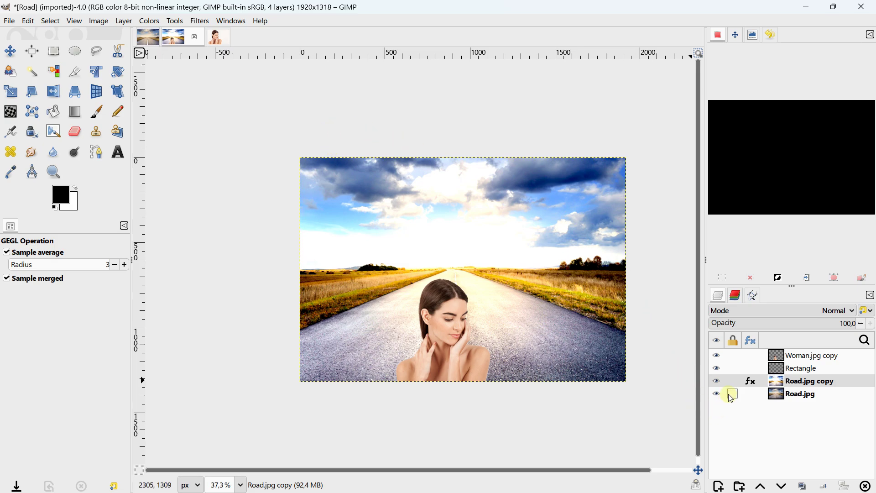
Step: Delete the Saturation and Exposure effects from the Road.jpg copy layer
click(749, 382)
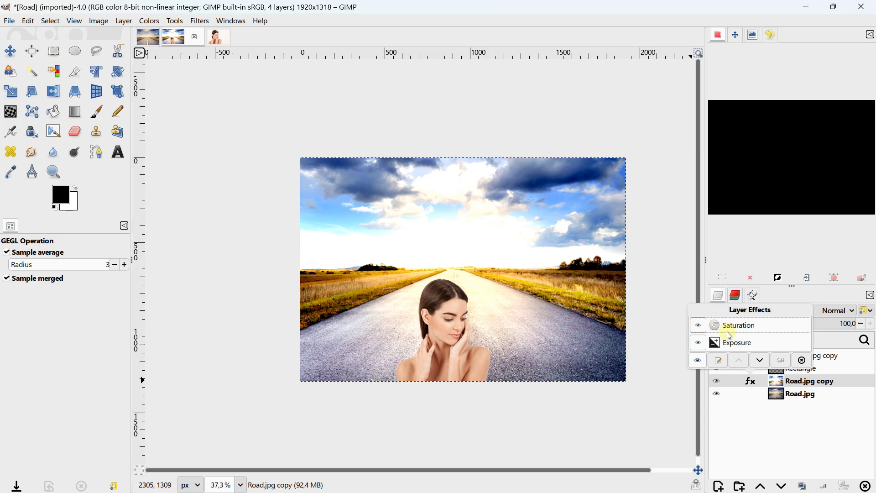
click(802, 360)
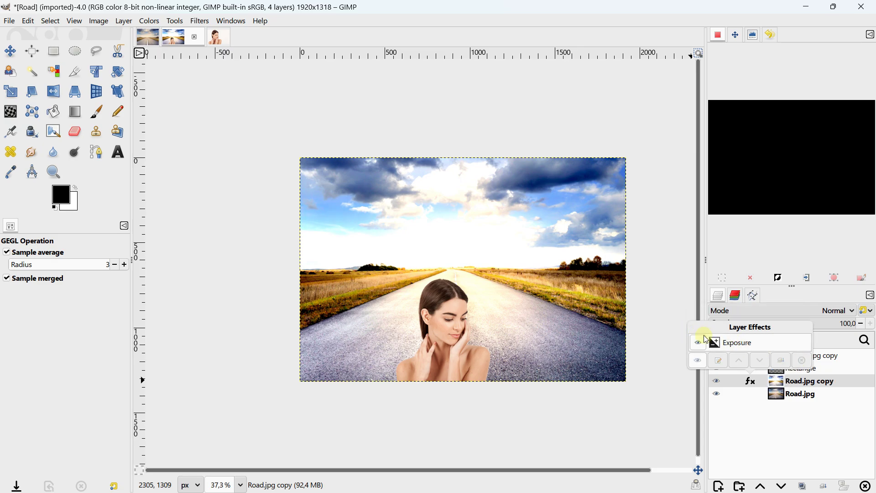
click(734, 342)
click(804, 361)
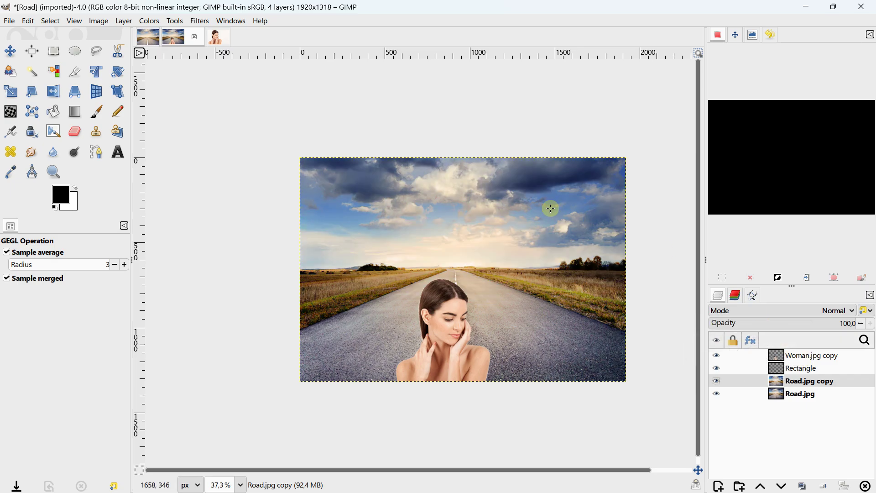
scroll(475, 199, down, 1)
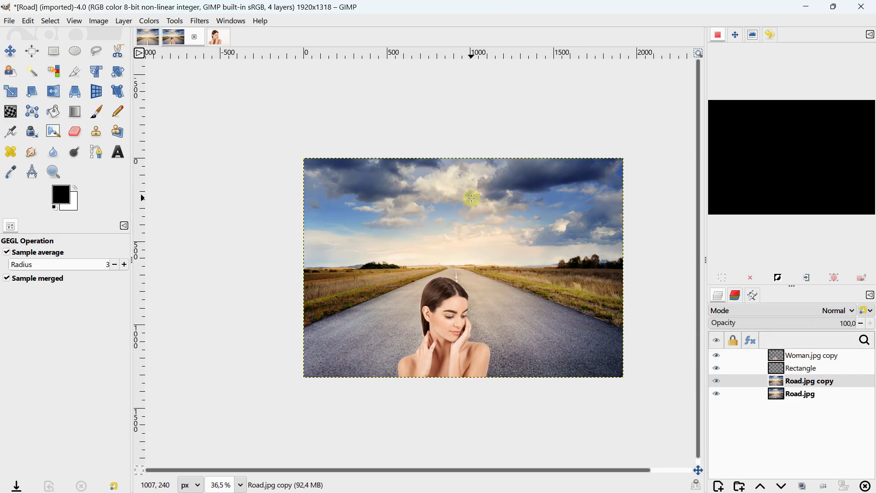
scroll(484, 212, up, 2)
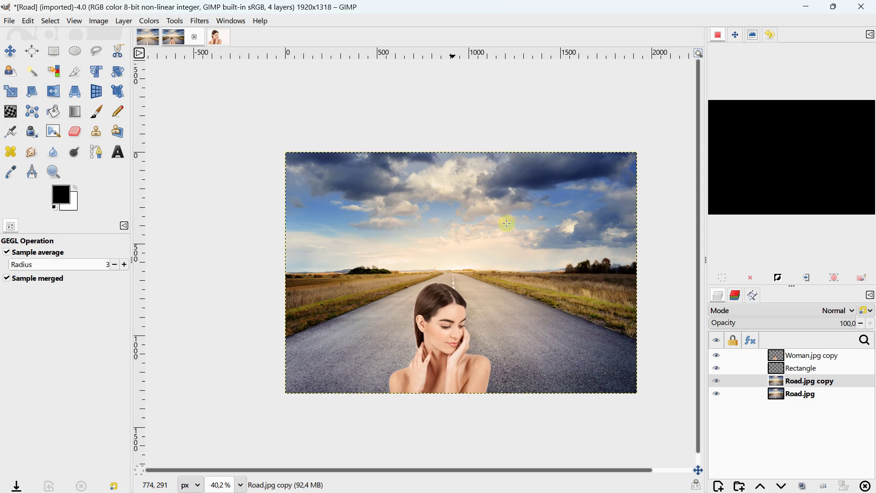
Step: Delete the Road.jpg copy, Rectangle and Woman.jpg copy layers so that only Road.jpg remains in the Road image
click(865, 484)
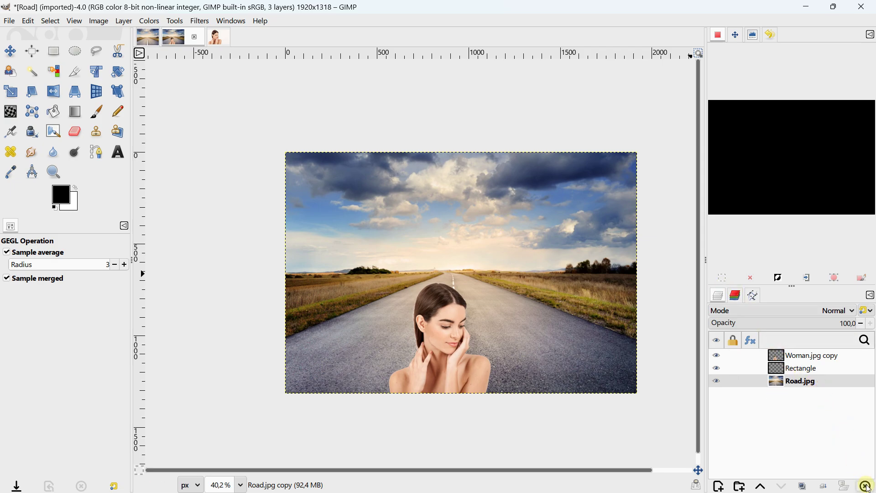
click(807, 368)
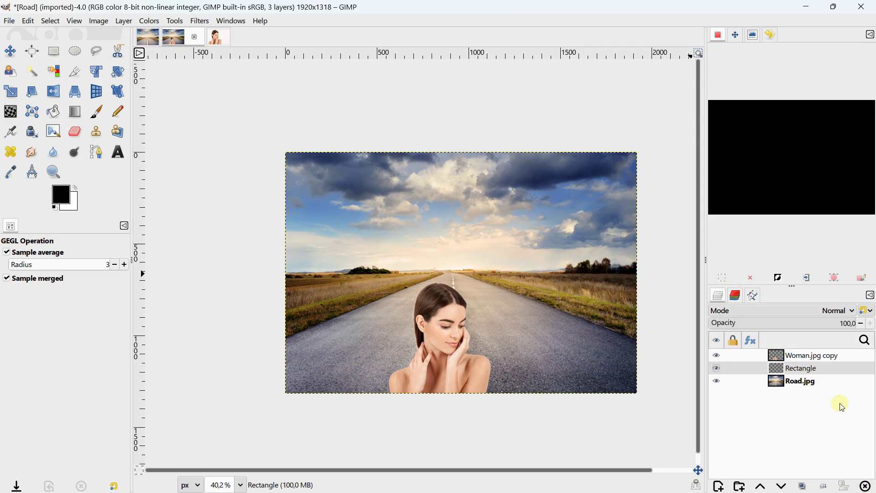
click(865, 484)
click(814, 359)
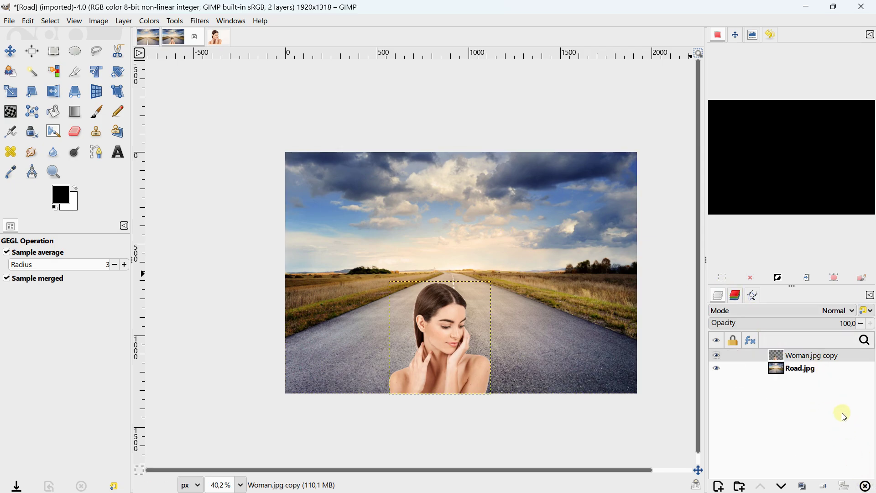
click(865, 484)
scroll(397, 181, right, 2)
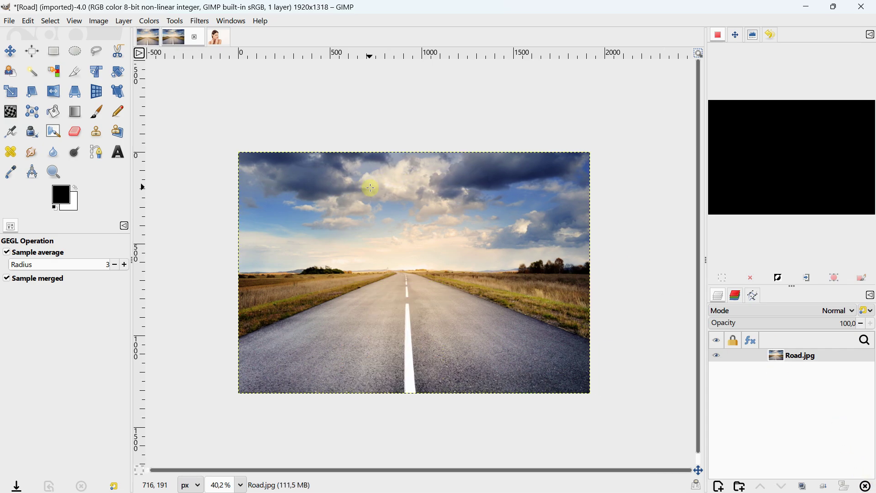
Step: Clear the selection around the woman in the Woman image, and switch to the untitled image
click(153, 41)
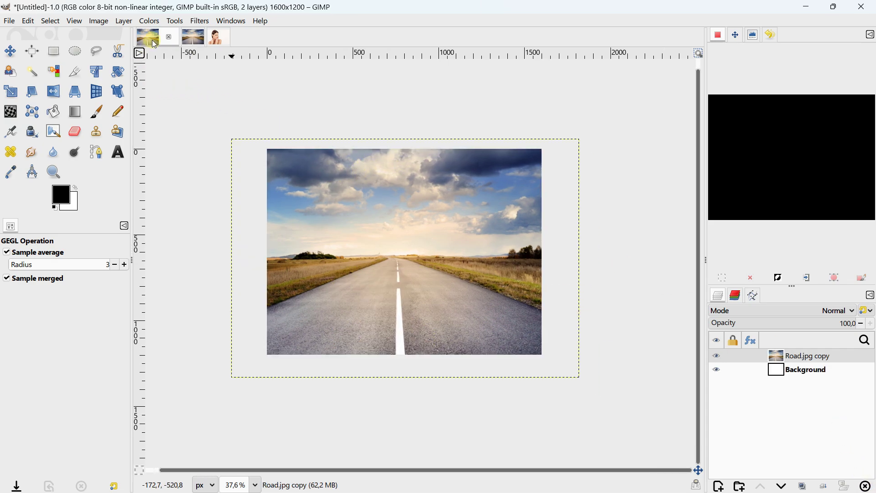
click(188, 41)
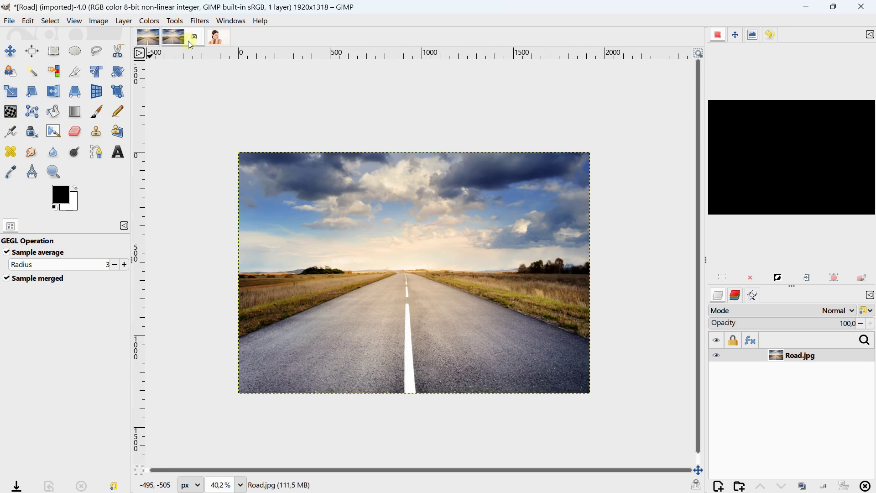
click(213, 40)
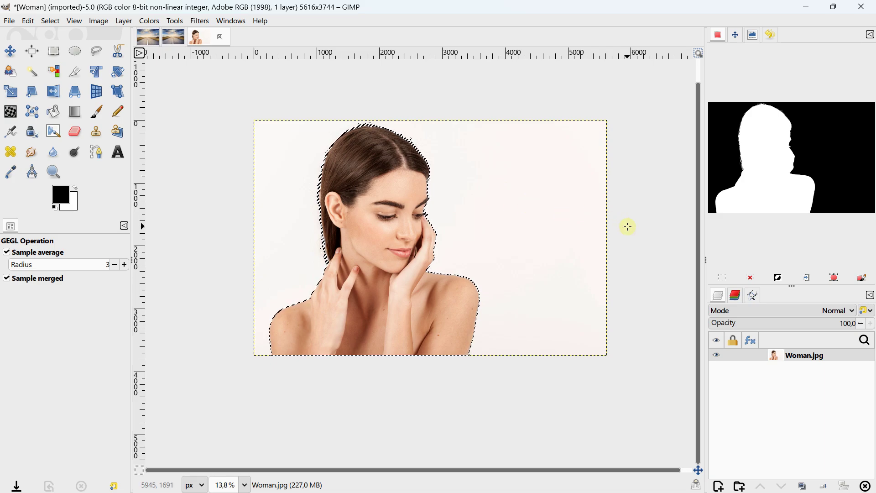
click(750, 277)
scroll(440, 202, up, 2)
scroll(440, 201, left, 2)
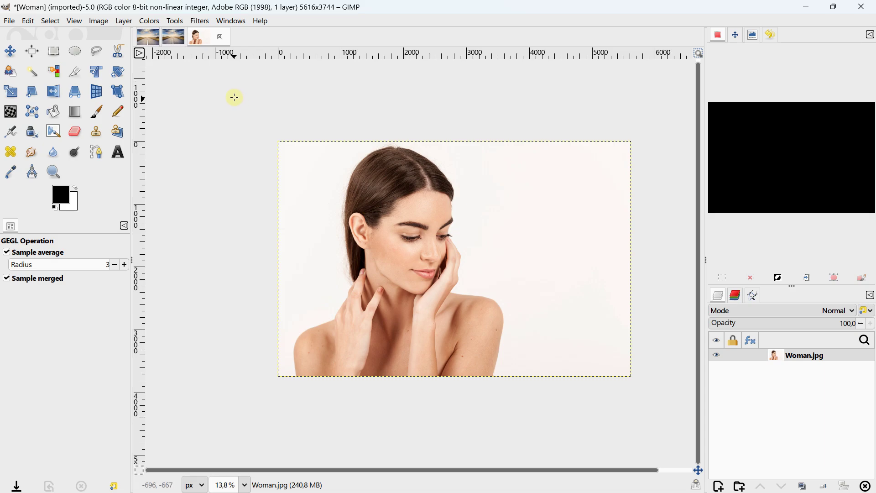
click(152, 40)
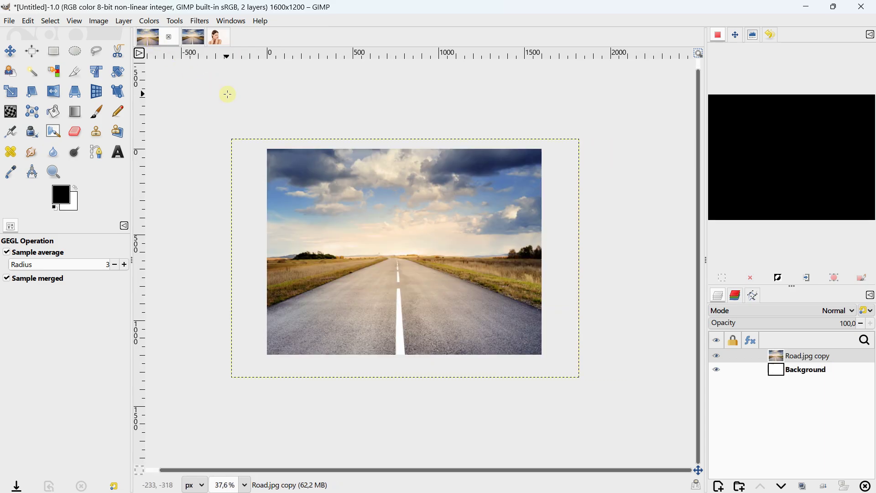